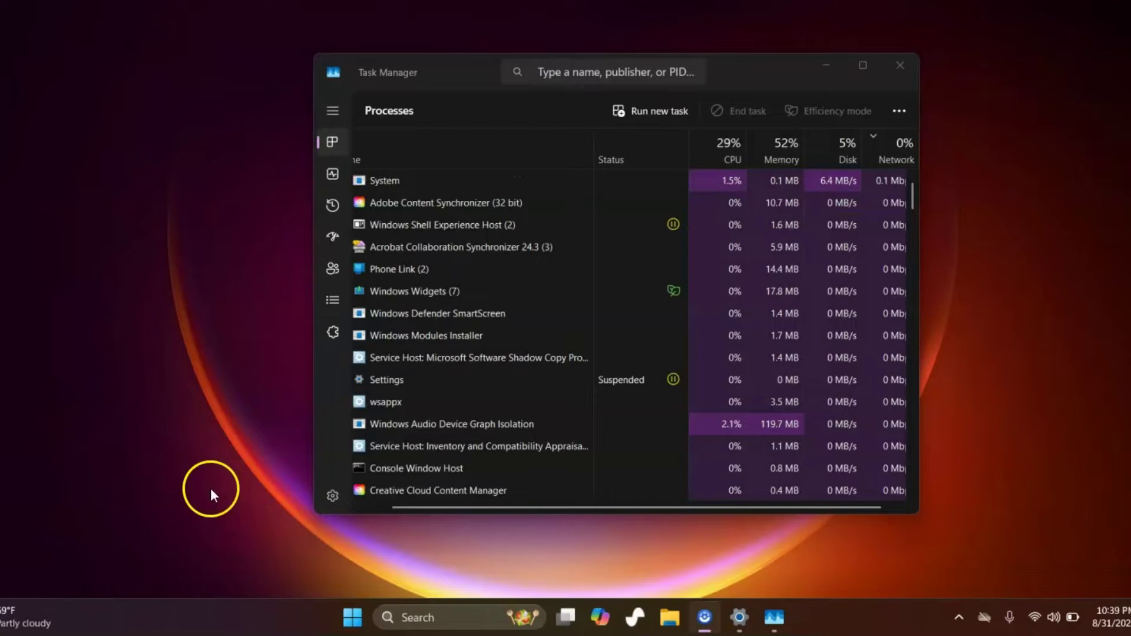
right_click(857, 618)
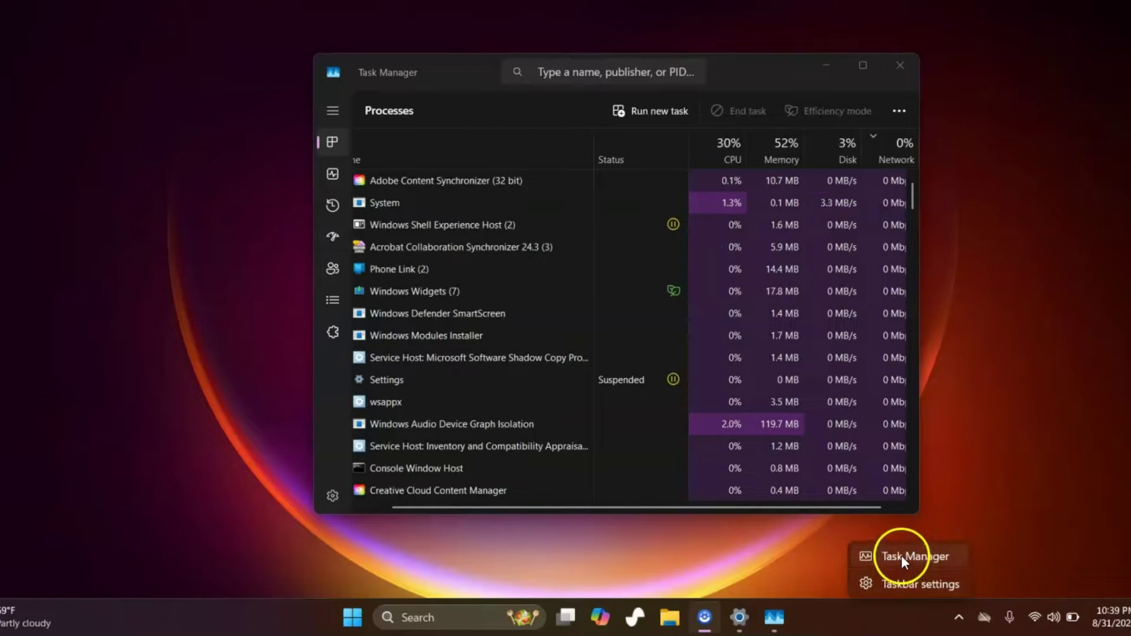
left_click(444, 552)
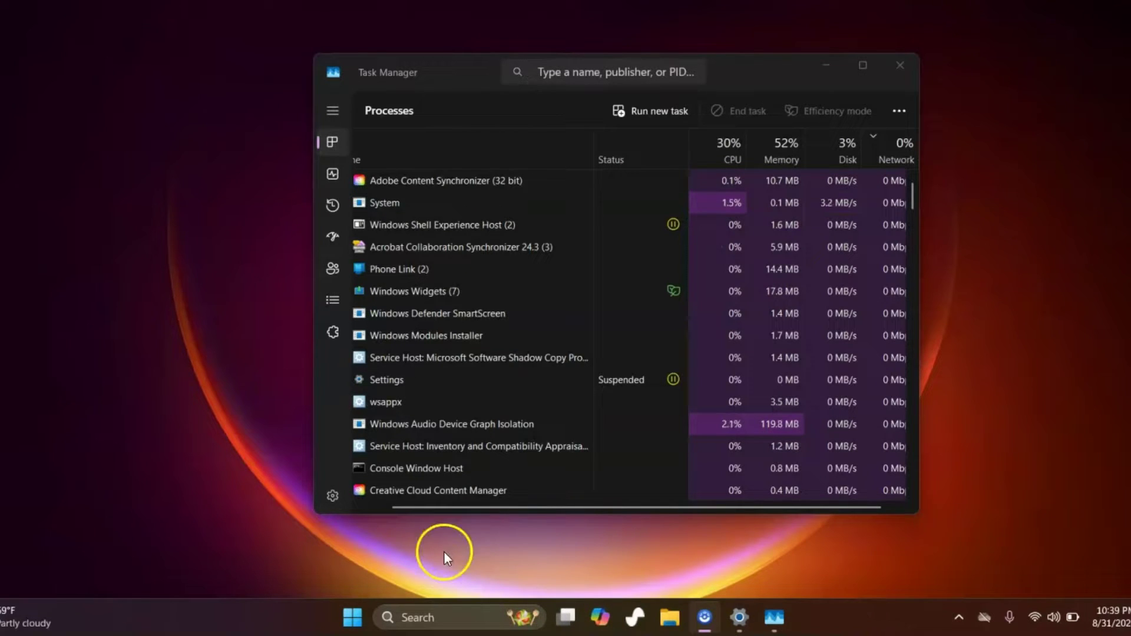
right_click(351, 616)
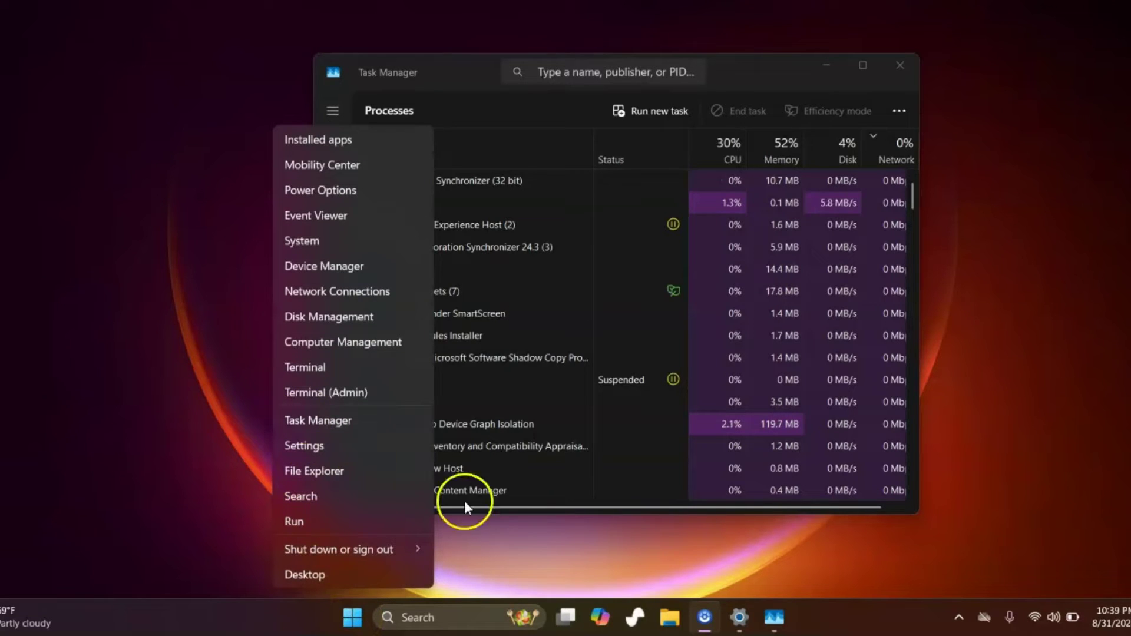
left_click(852, 629)
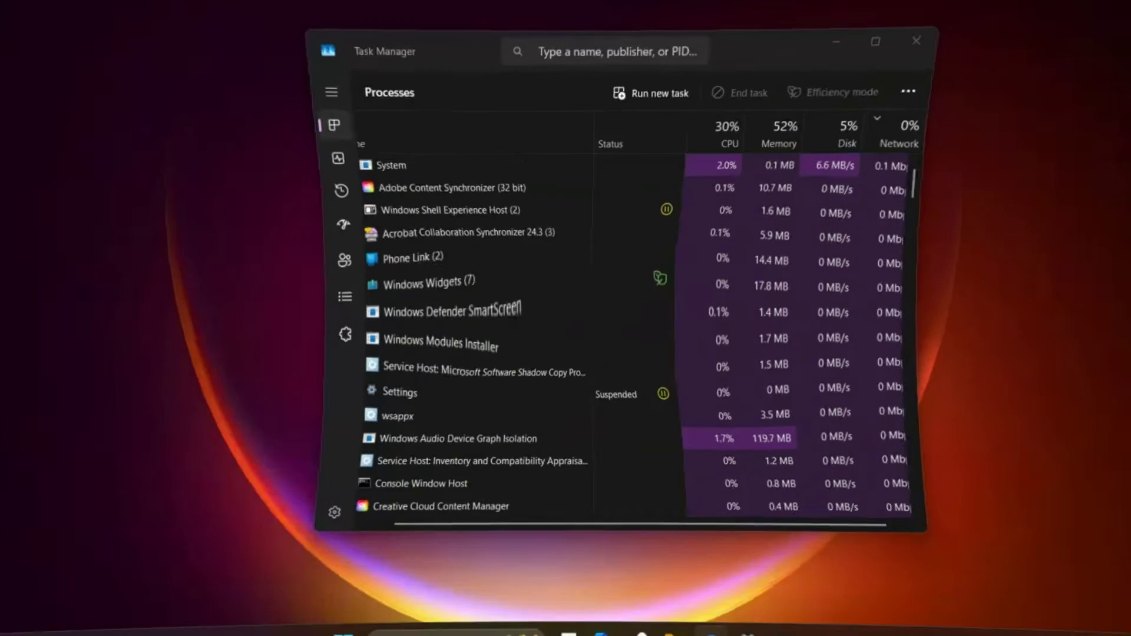
left_click_drag(912, 192, 910, 200)
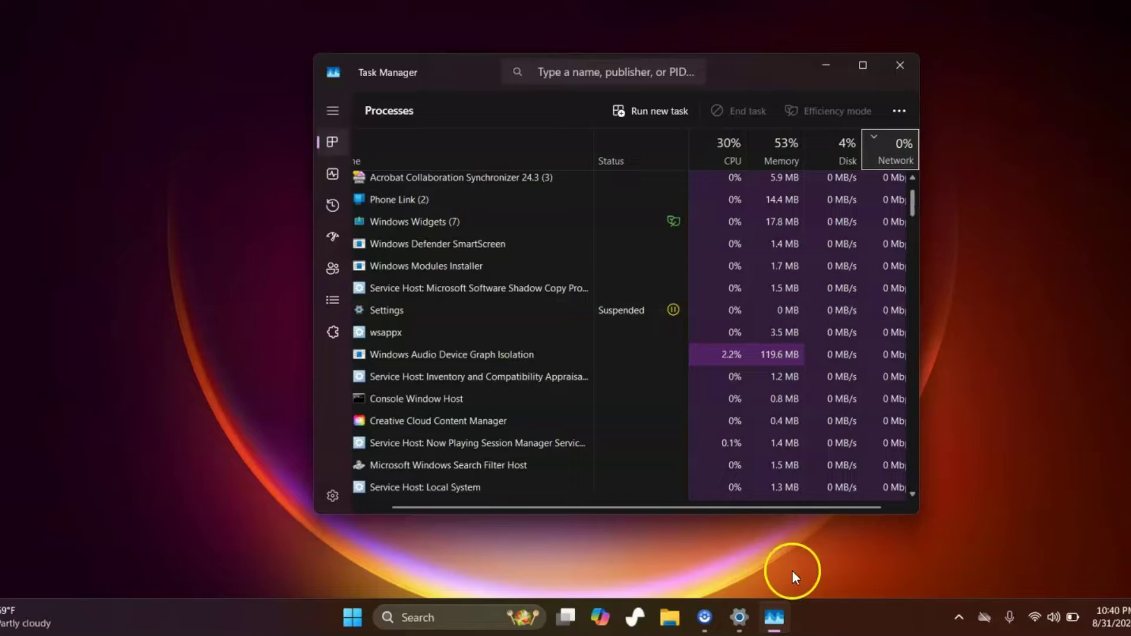
left_click(878, 629)
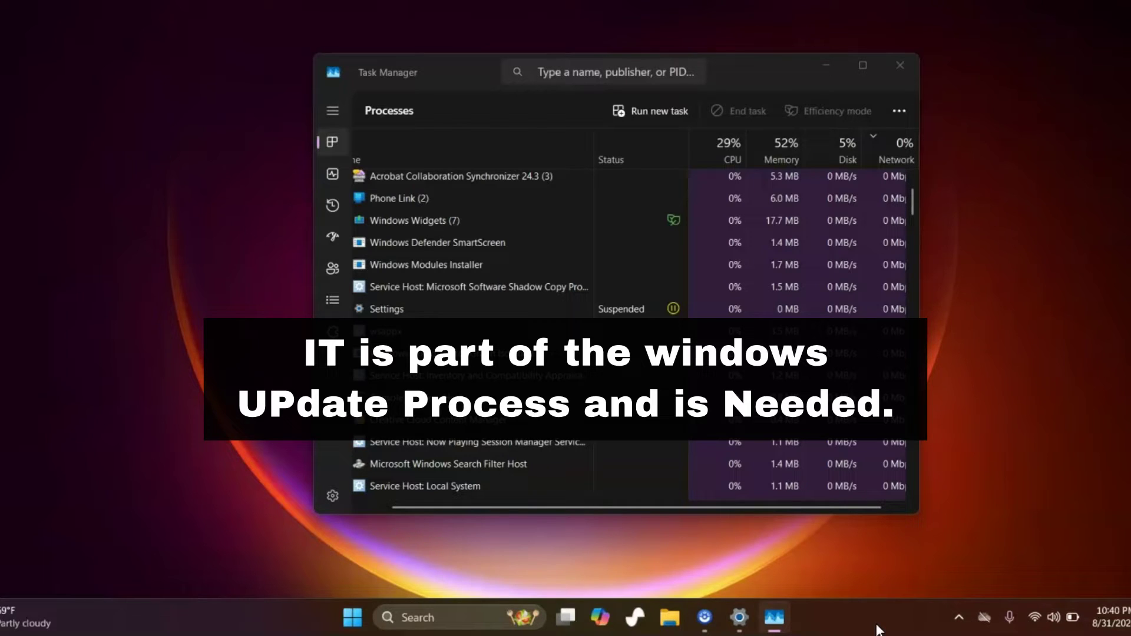
Step: Open Windows Update settings from search and inspect cumulative update KB5041872 downloading at 0%
left_click(441, 615)
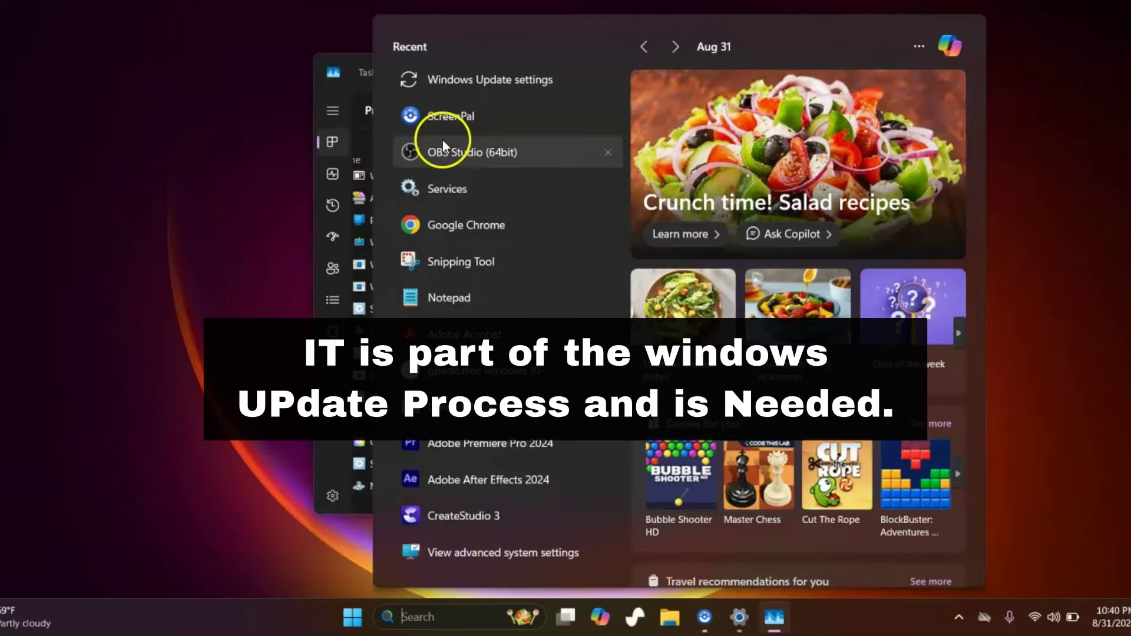
left_click(469, 78)
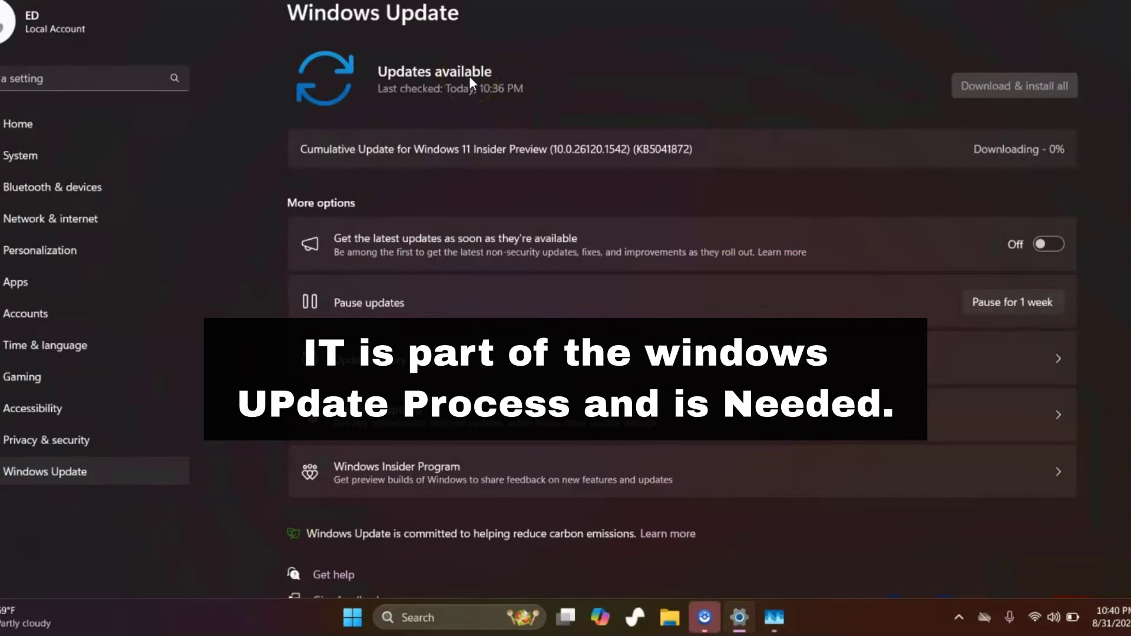
left_click(872, 77)
left_click(710, 158)
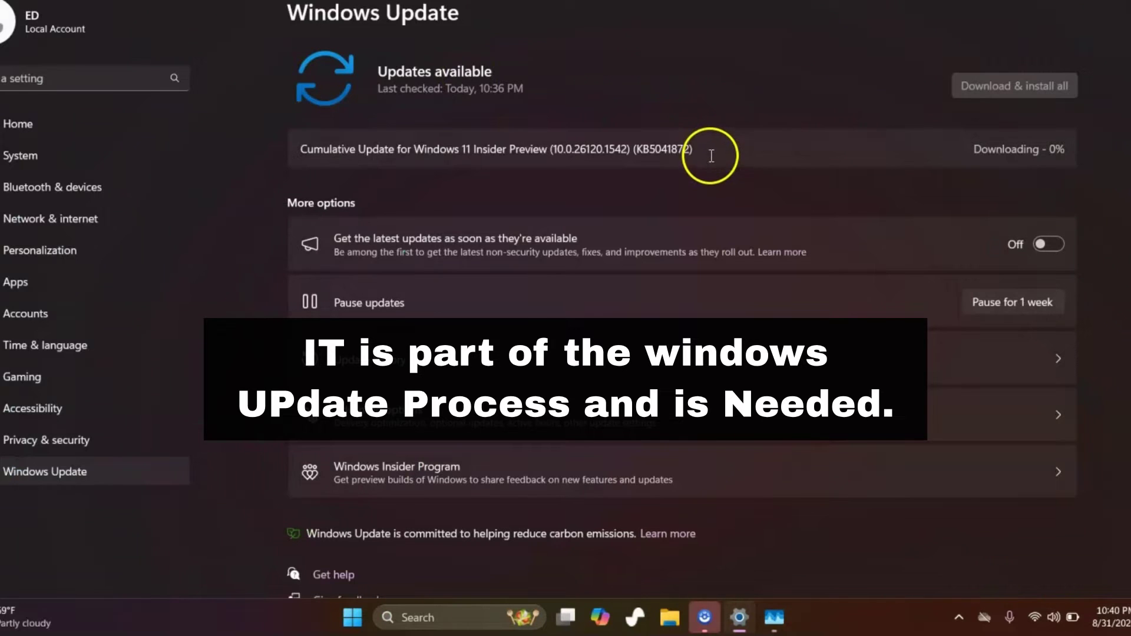
left_click(835, 153)
left_click(1001, 153)
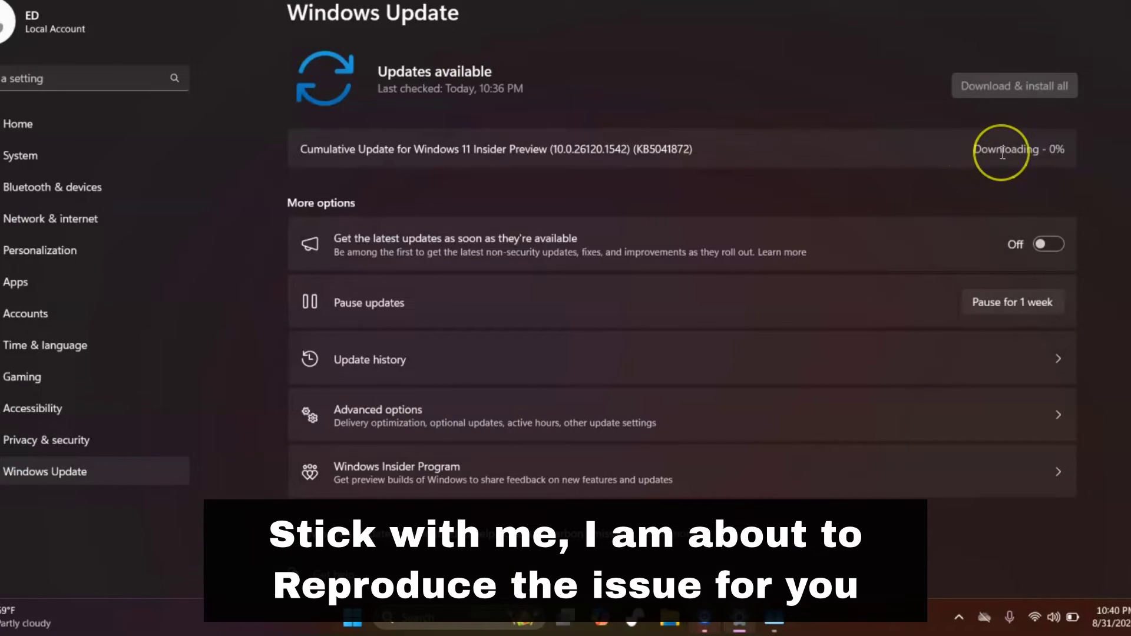
left_click(956, 145)
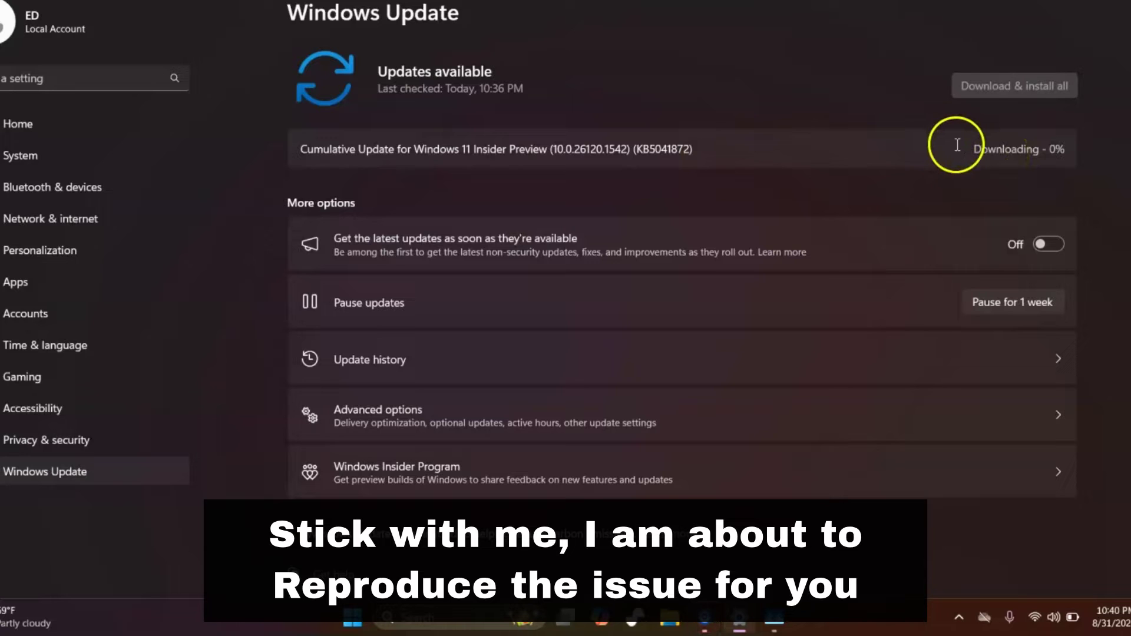
left_click(831, 511)
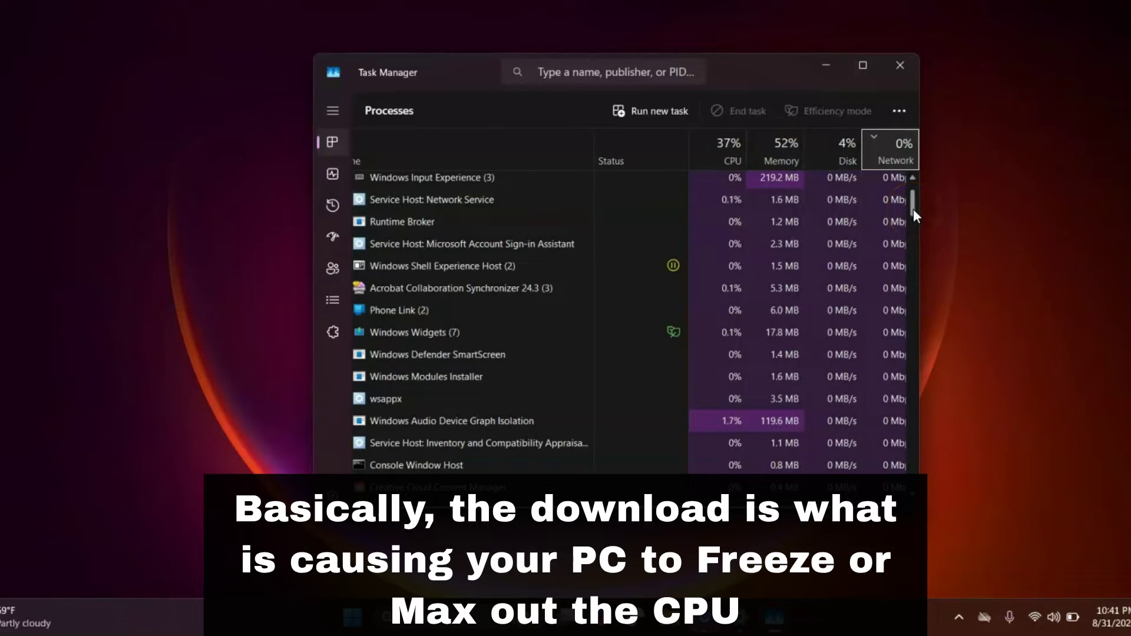
left_click_drag(913, 209, 913, 216)
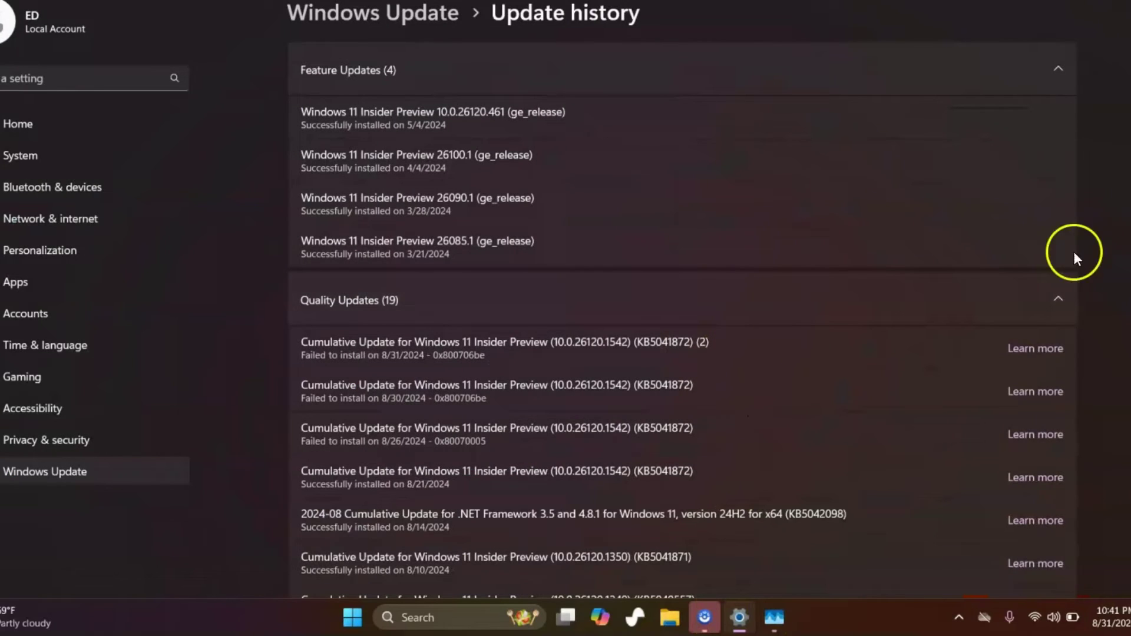
Step: Go back from Update history to the main Windows Update page, with the update now at 8%
key("alt+Left")
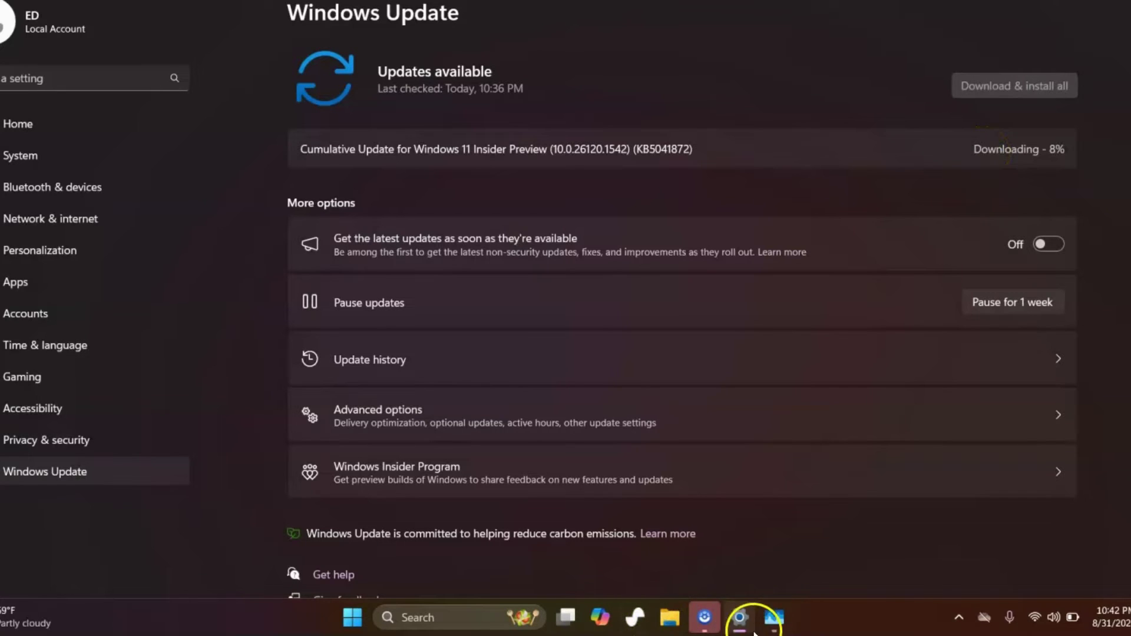
Step: Bring Task Manager in front of Settings and scroll its process list to the top
left_click(774, 617)
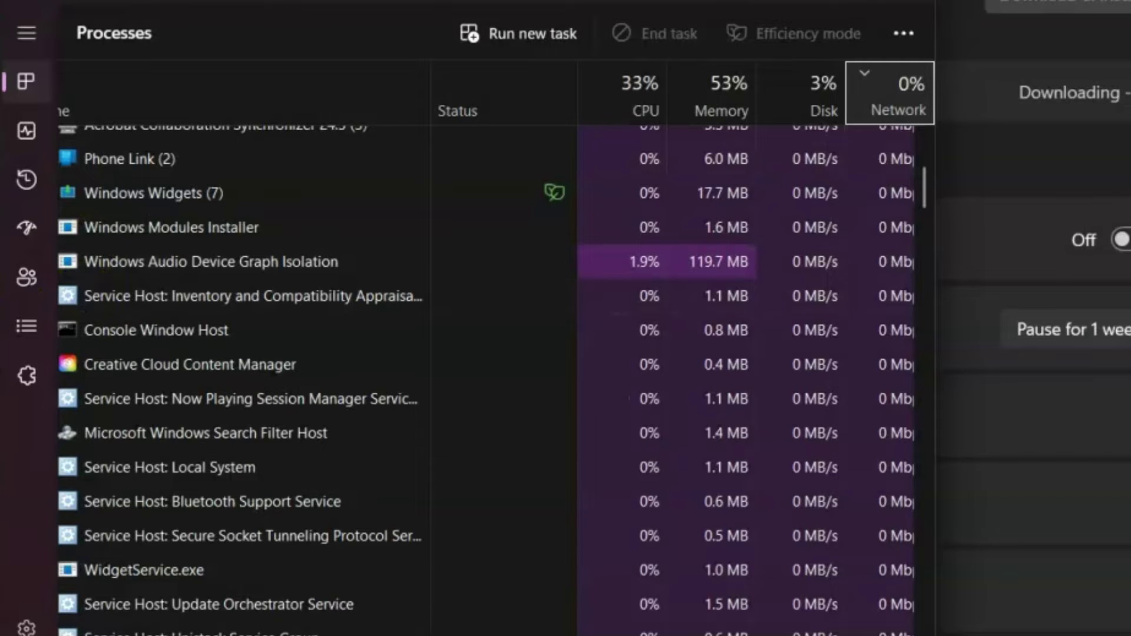
scroll(87, 508, "up", 5)
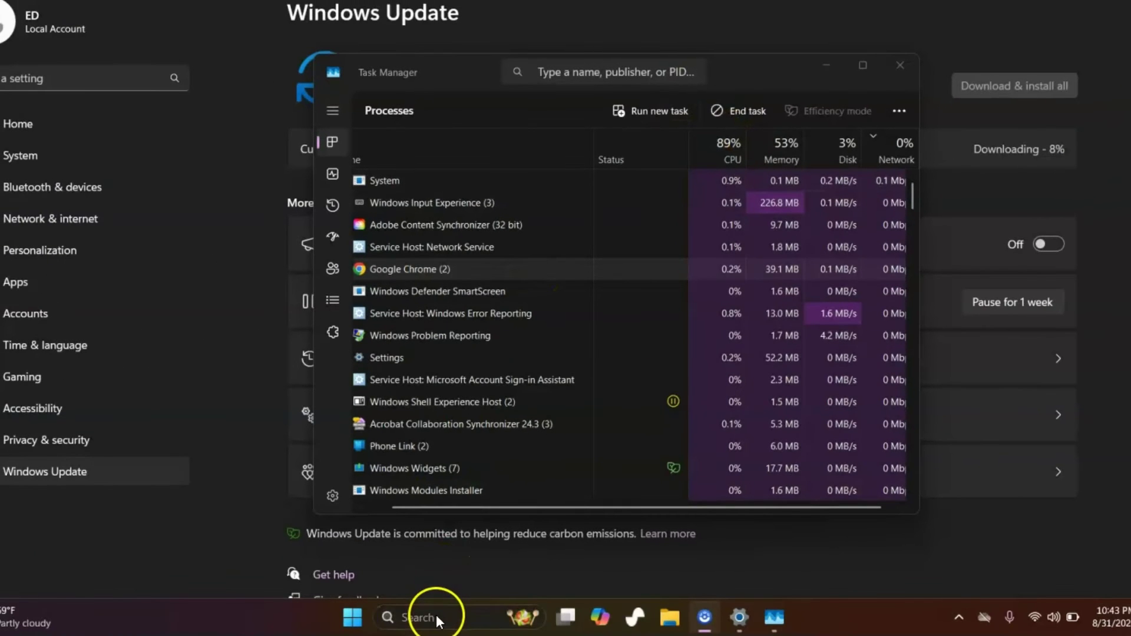
Step: Search for 'goog' and launch Google Chrome
left_click(435, 614)
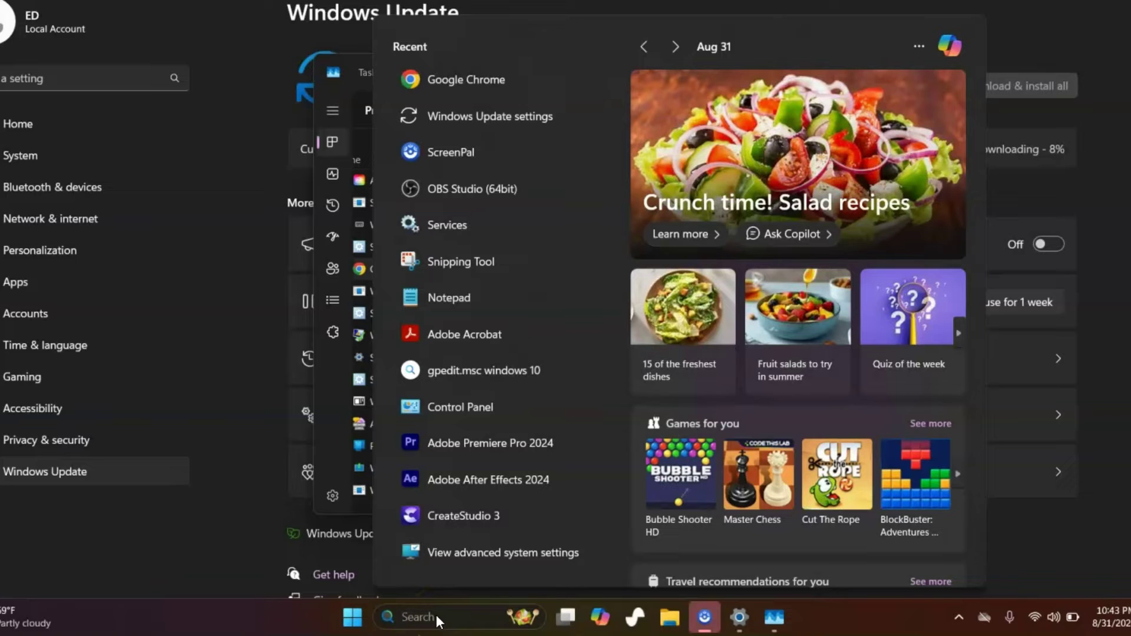
type("goog")
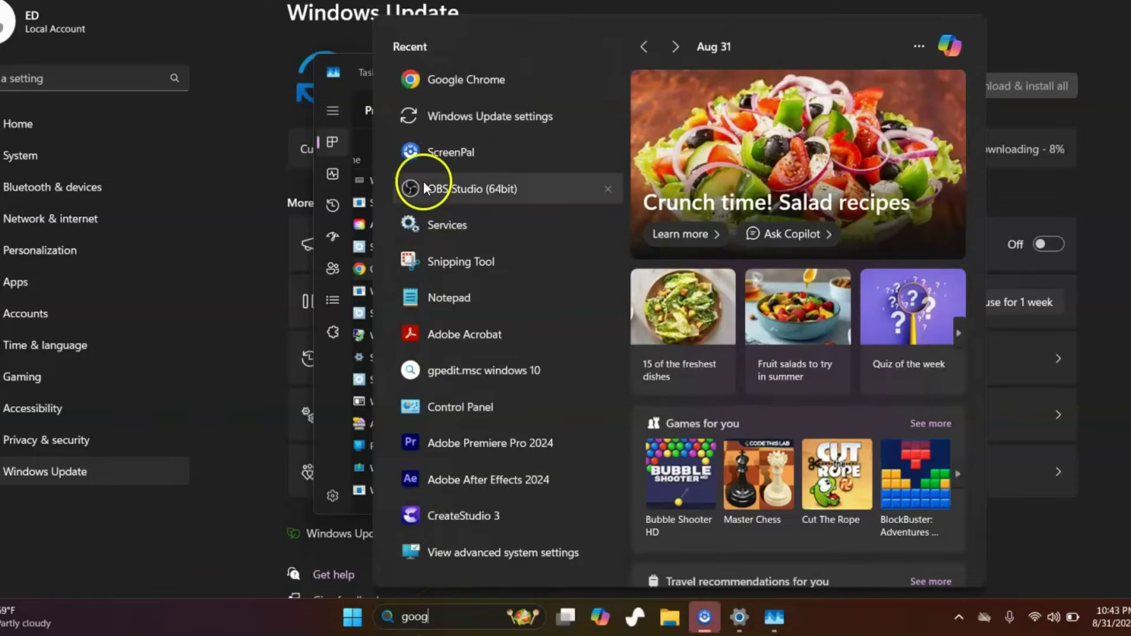
left_click(441, 122)
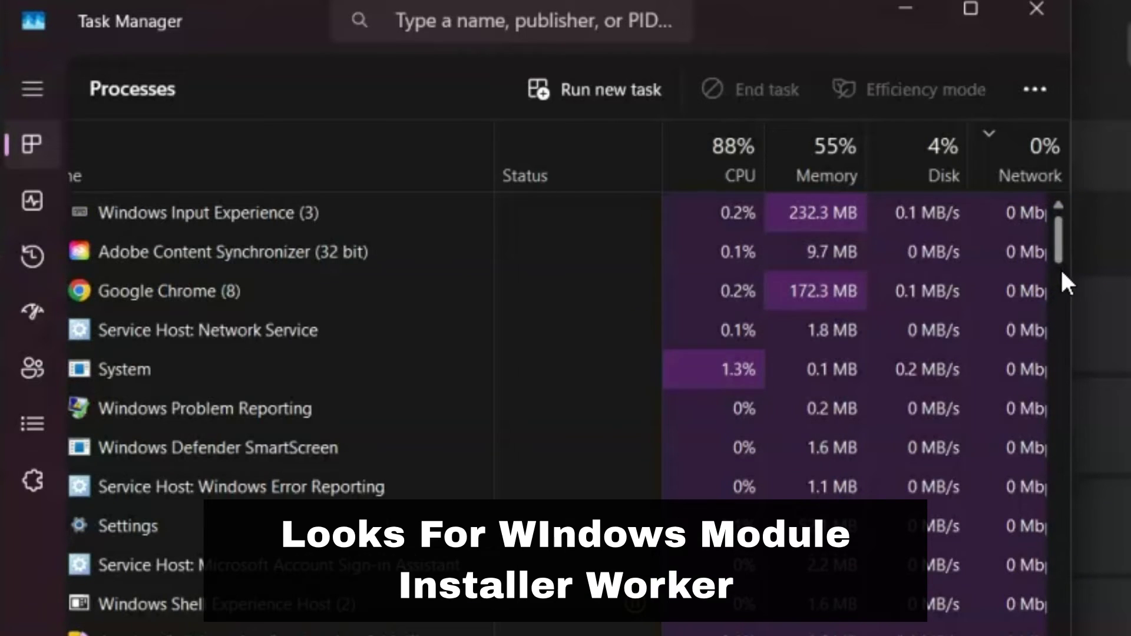
Step: Scroll the Processes list down to Windows Modules Installer Worker, using 63.6% CPU and 182.6 MB
scroll(1060, 267, "down", 3)
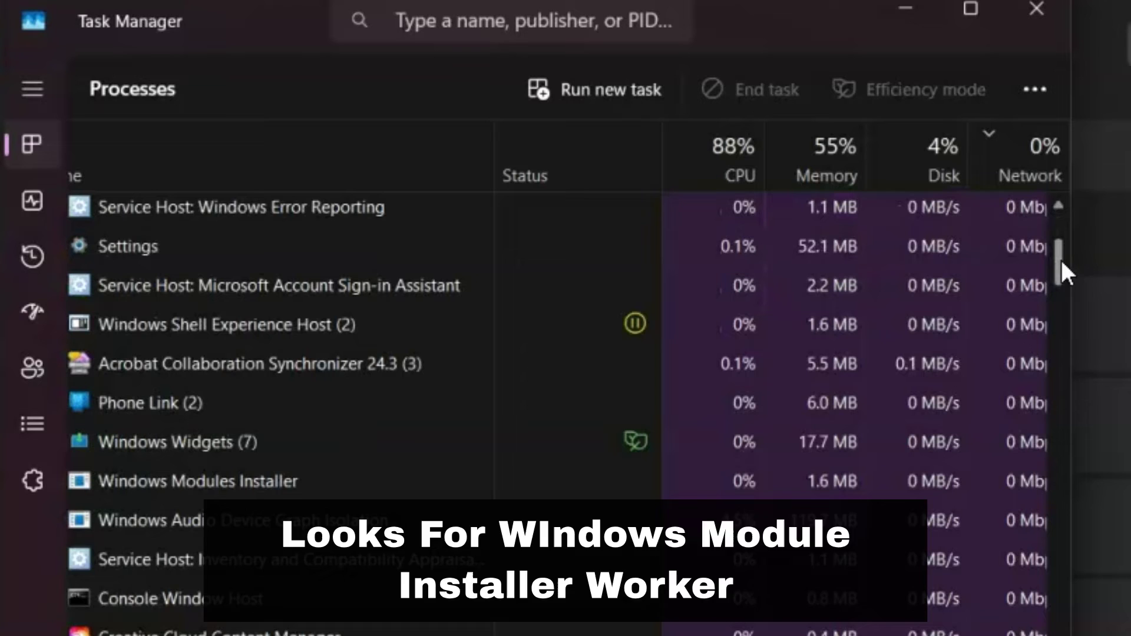
left_click_drag(1061, 259, 1063, 296)
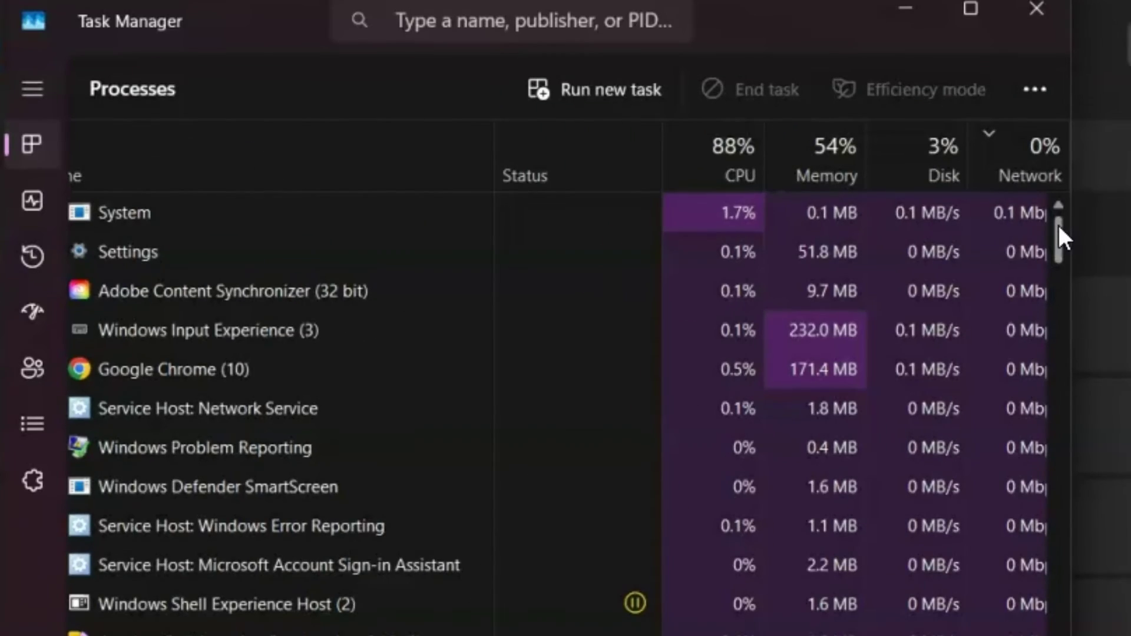
left_click_drag(1059, 228, 1058, 308)
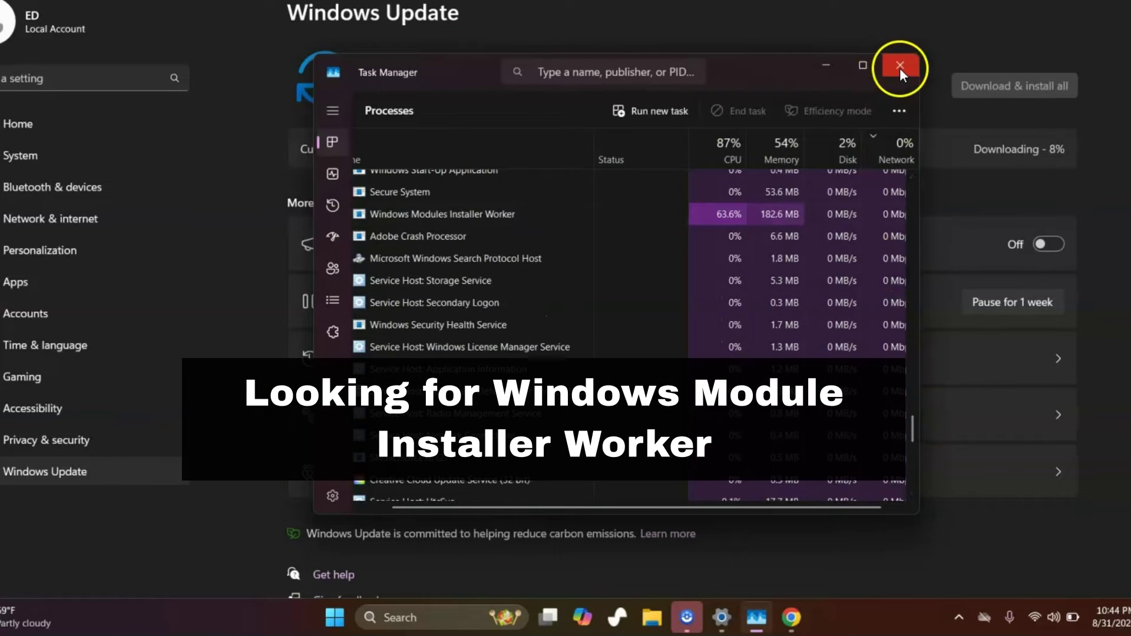
Step: Select the Windows Modules Installer Worker row, now at about 67% CPU
scroll(700, 210, "up", 1)
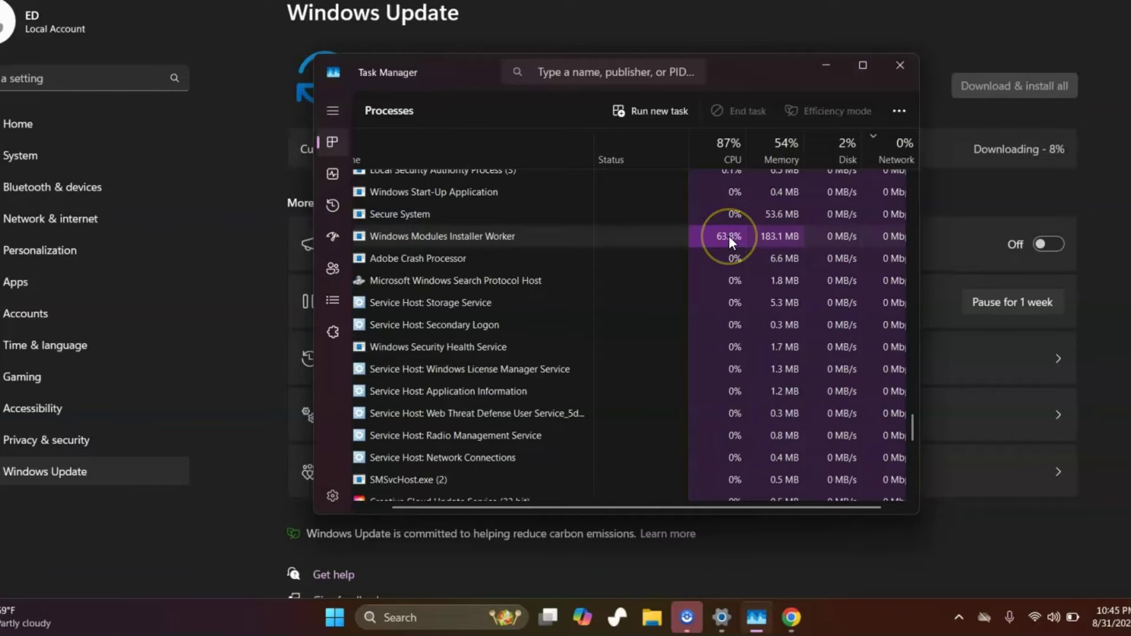
scroll(428, 235, "up", 1)
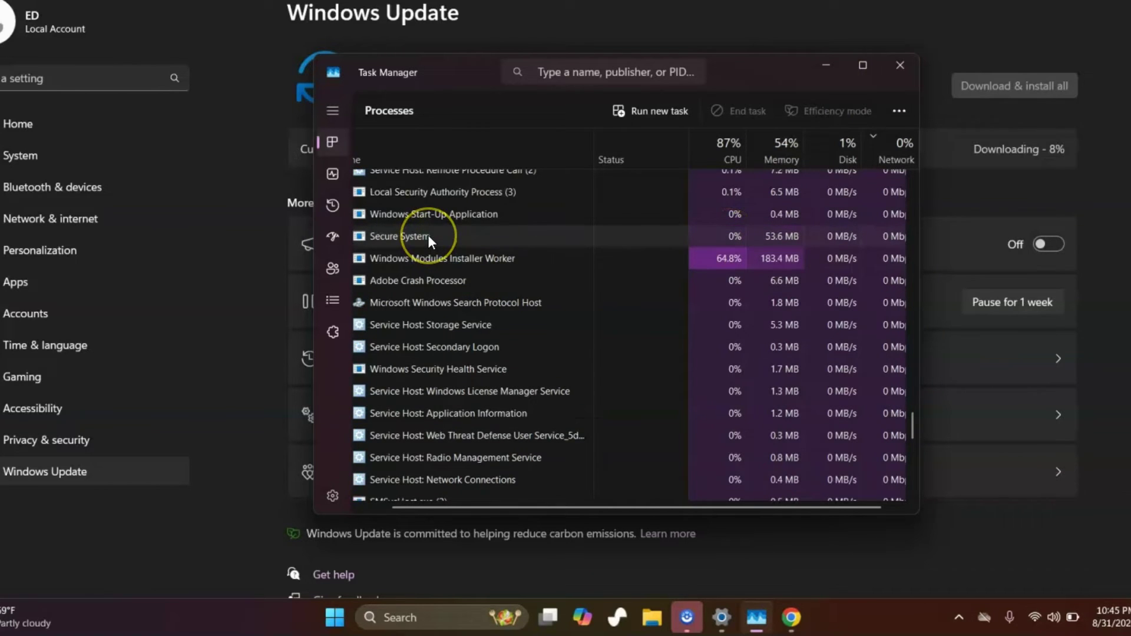
left_click(429, 256)
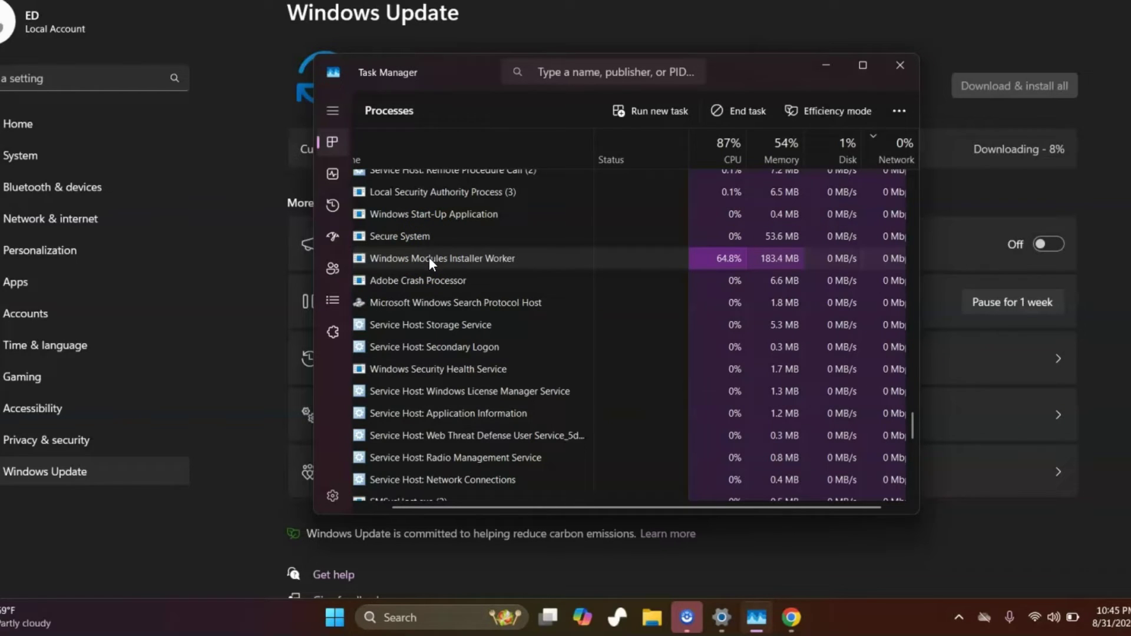
scroll(429, 258, "down", 1)
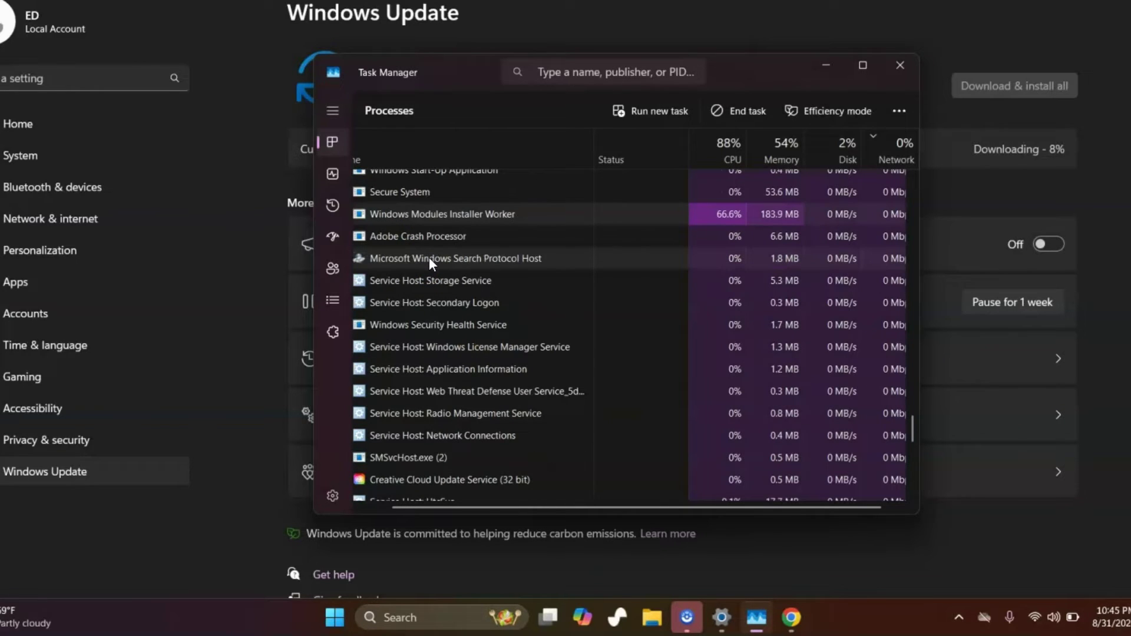
left_click(426, 204)
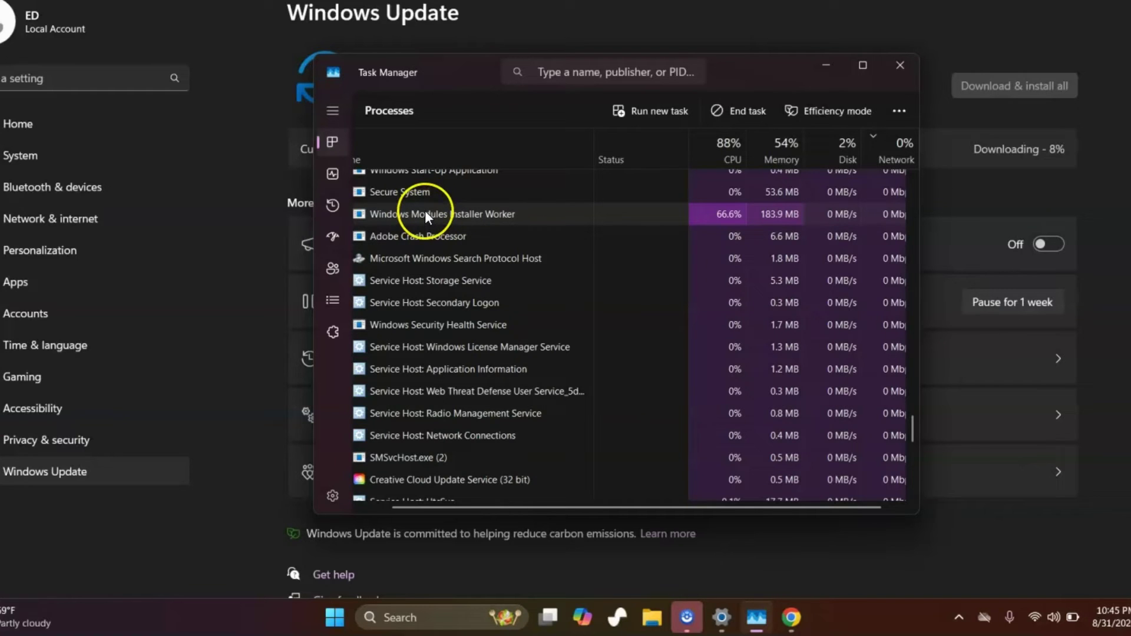
scroll(415, 215, "up", 1)
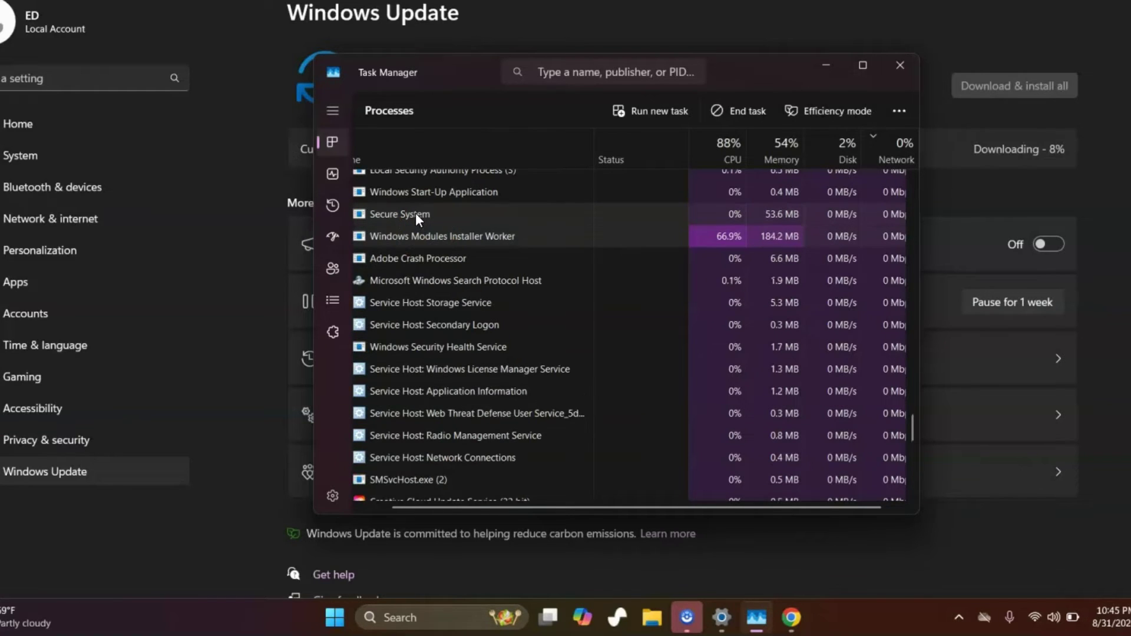
Step: End the Windows Modules Installer Worker task and move Task Manager aside as CPU drops to about 23%
left_click(425, 234)
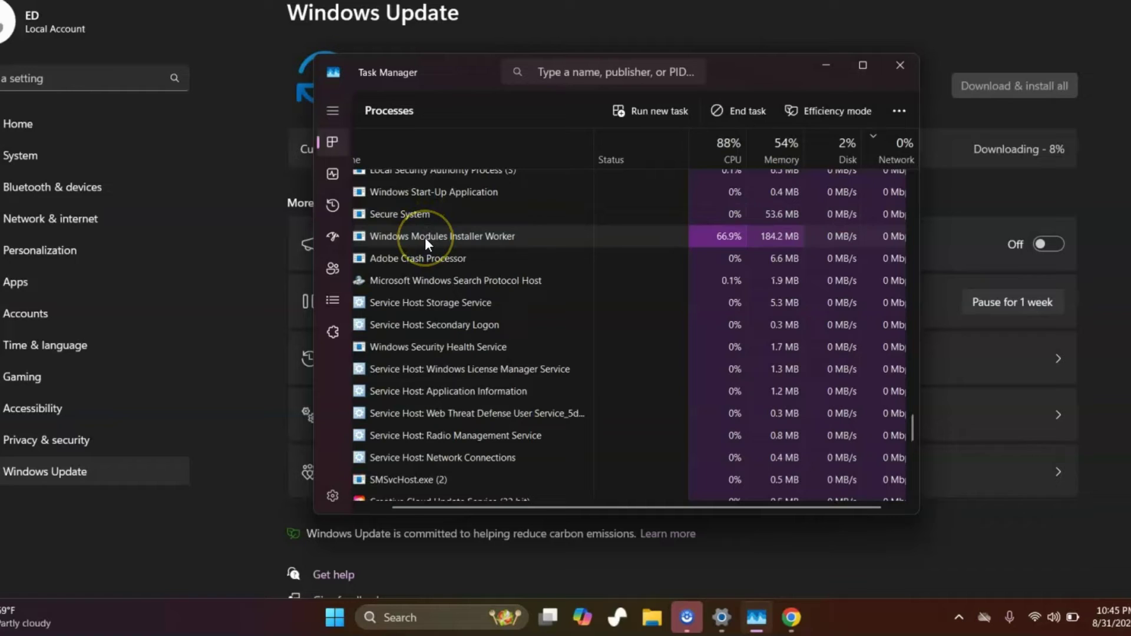
right_click(425, 236)
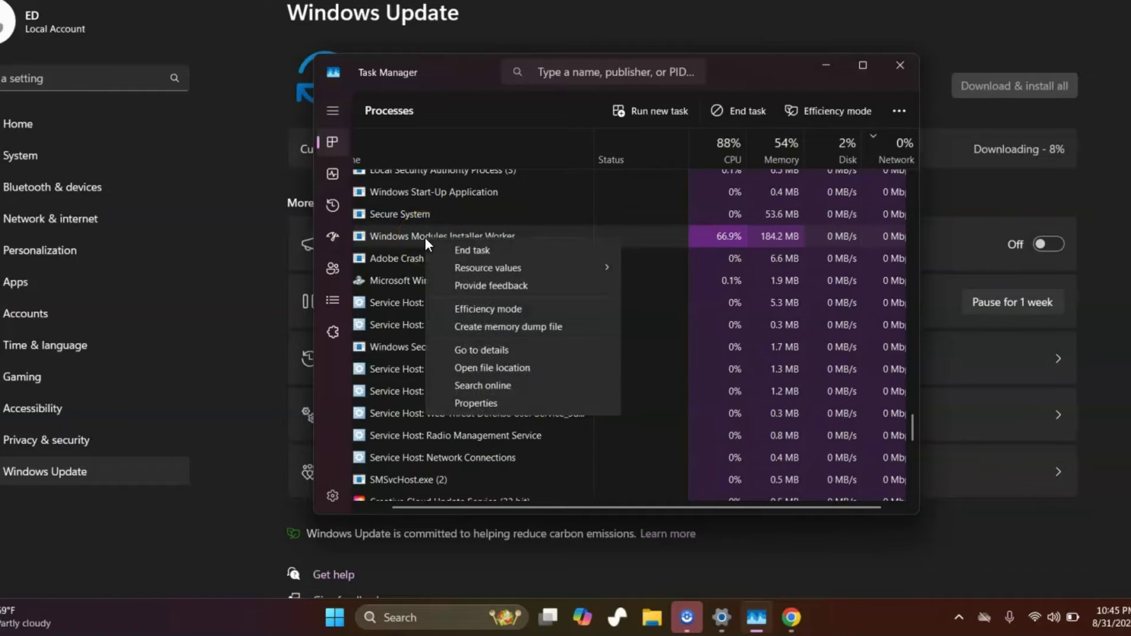
left_click(454, 250)
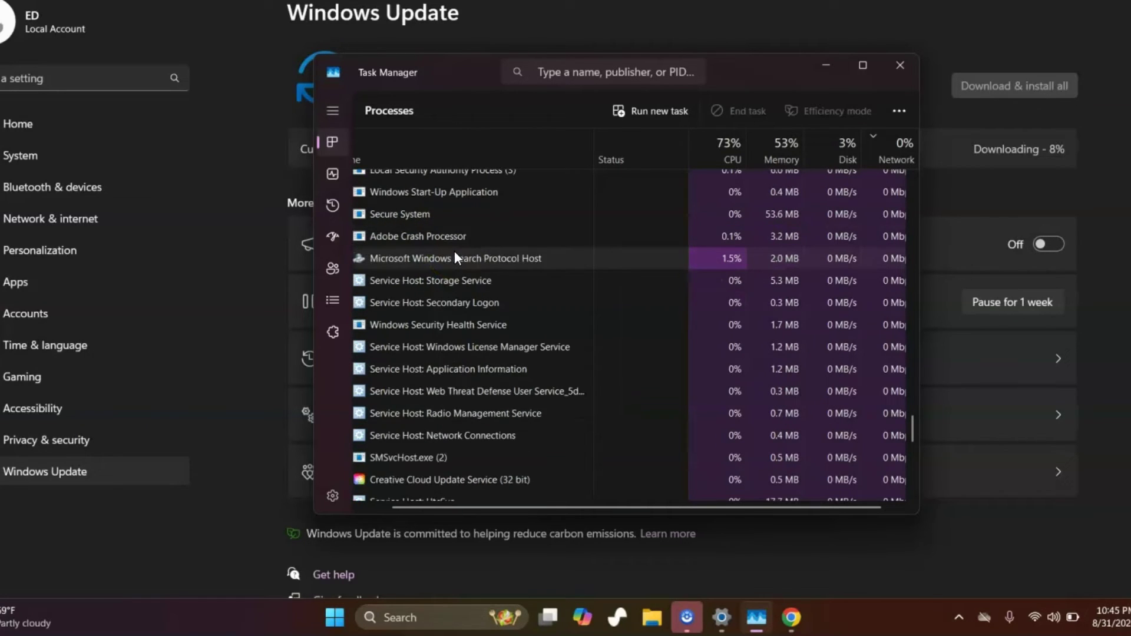
scroll(589, 295, "down", 2)
left_click(688, 347)
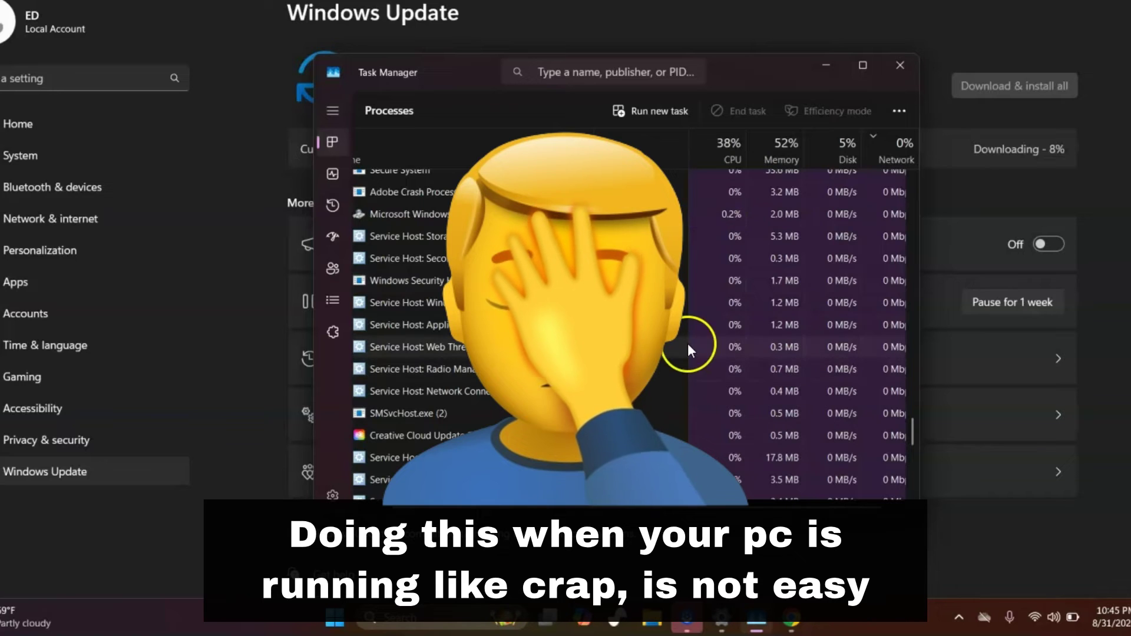
scroll(736, 195, "up", 2)
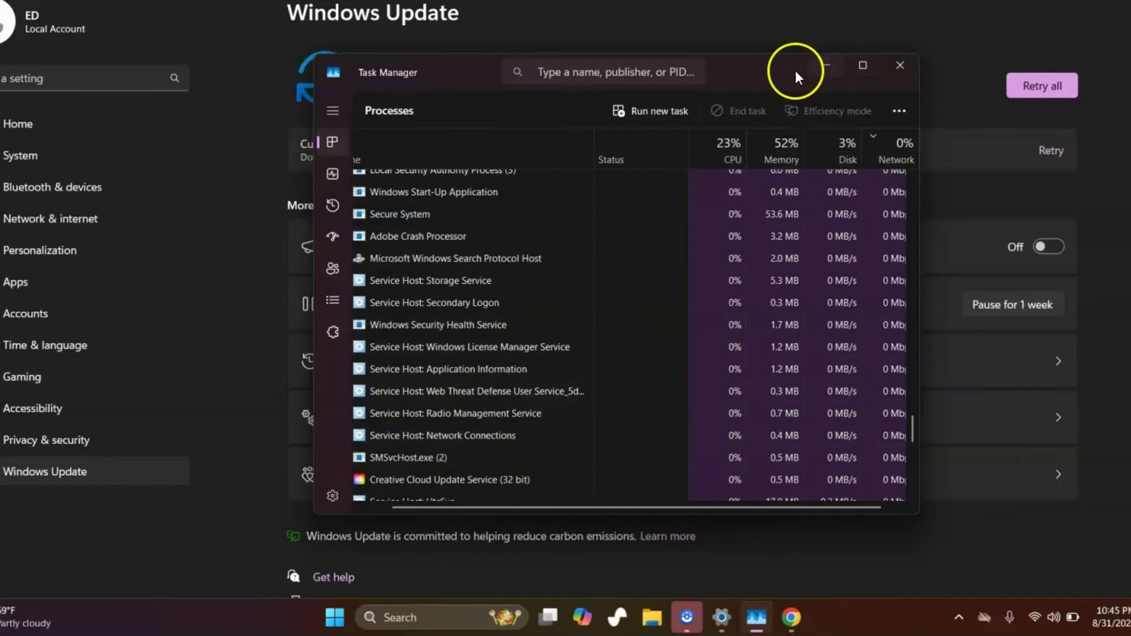
left_click_drag(776, 70, 752, 151)
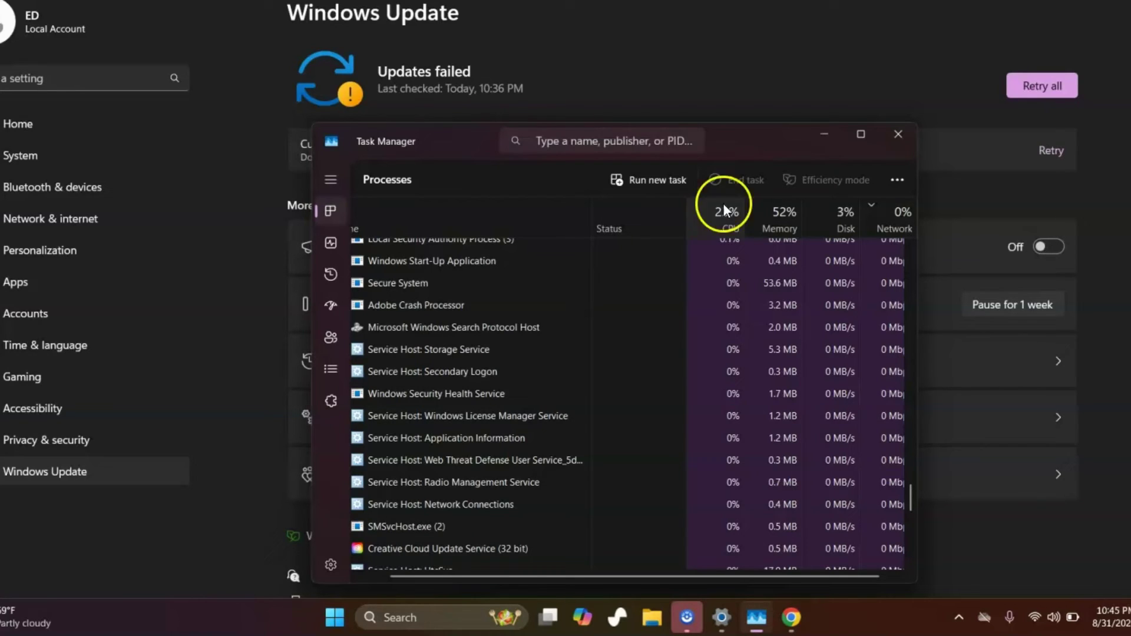
Step: Search for 'SErvice' and run Services as administrator
left_click(423, 626)
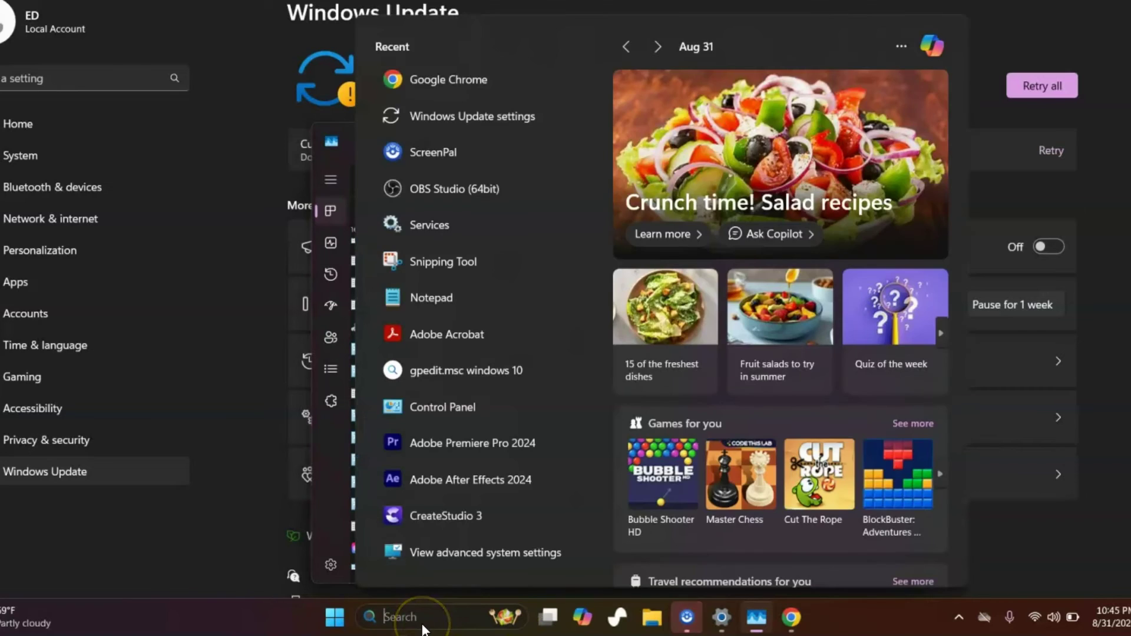
type("SErvices")
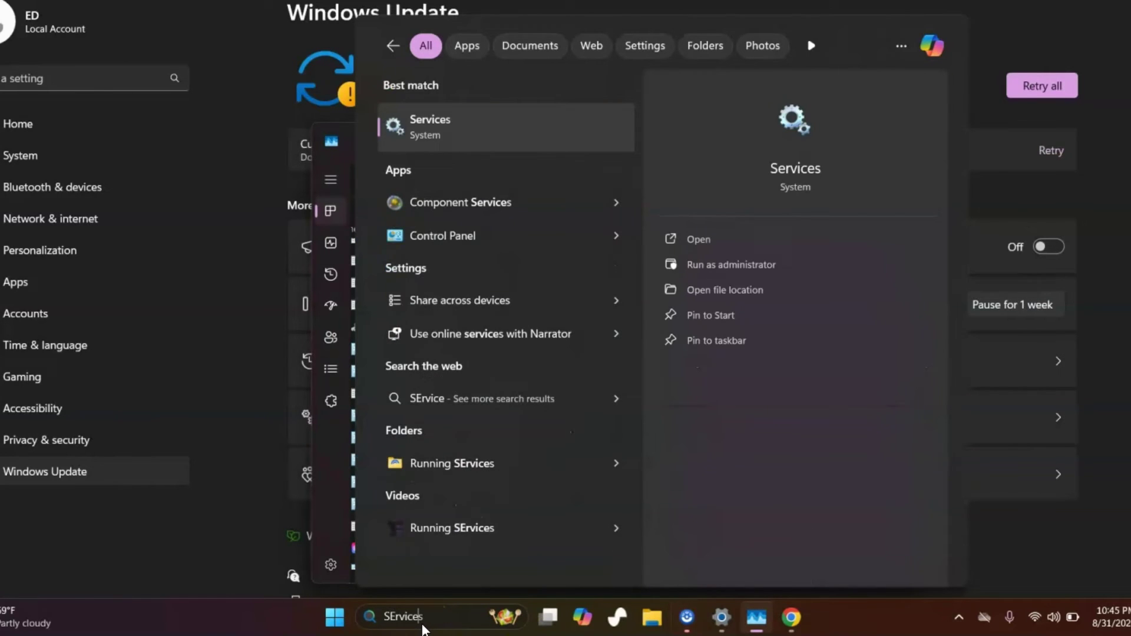
right_click(445, 117)
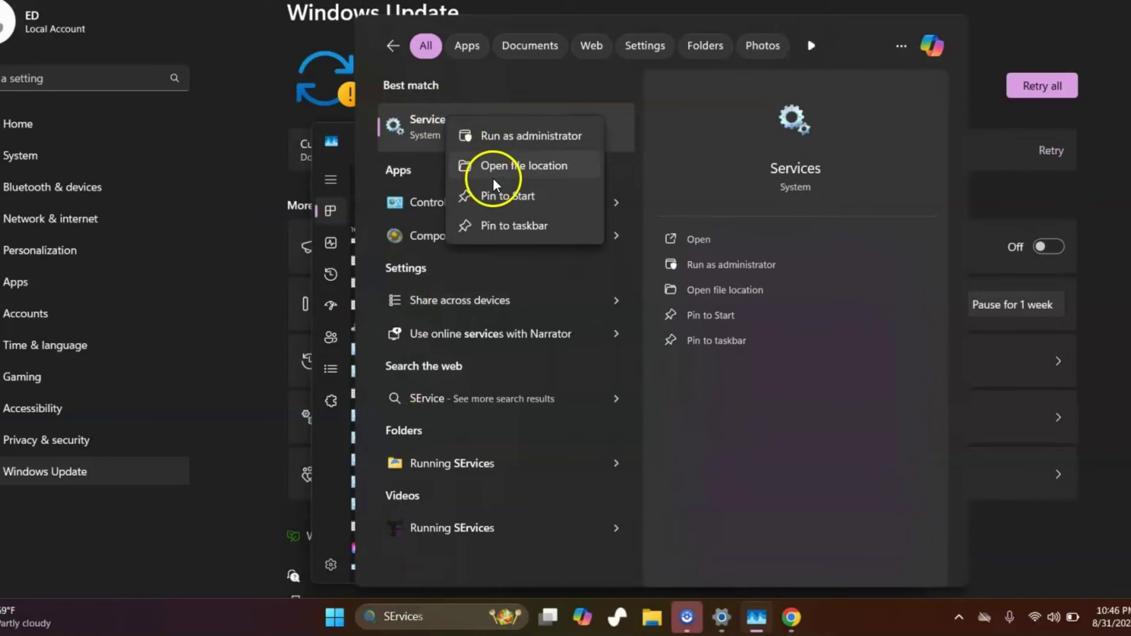
left_click(500, 136)
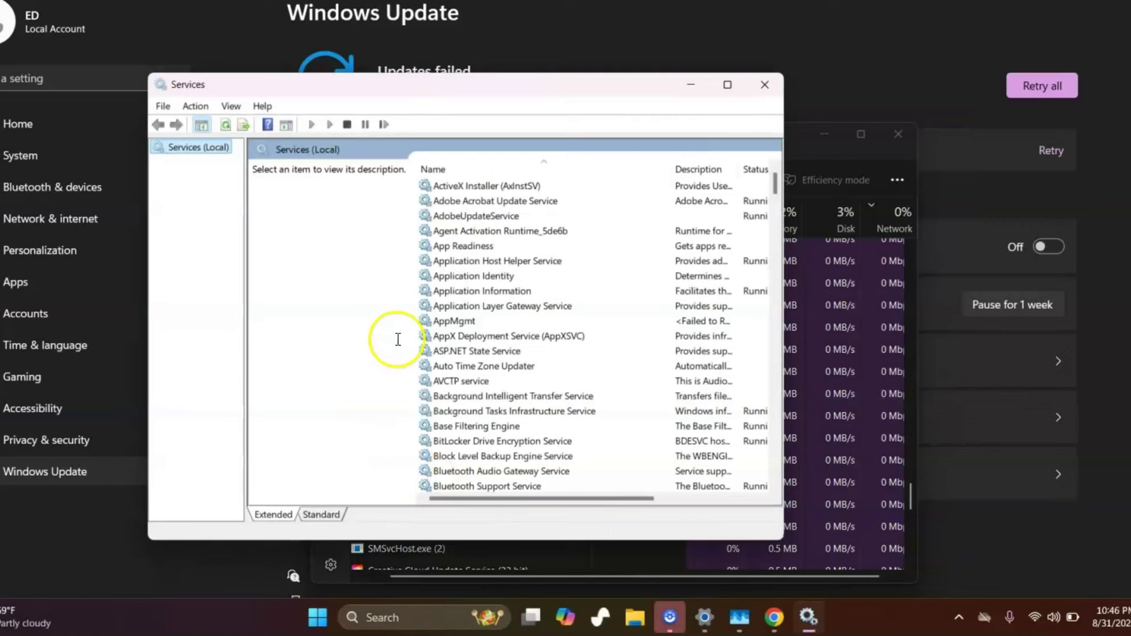
Step: Find the Windows Modules Installer service in the list and bring up its actions
left_click(502, 307)
type("win")
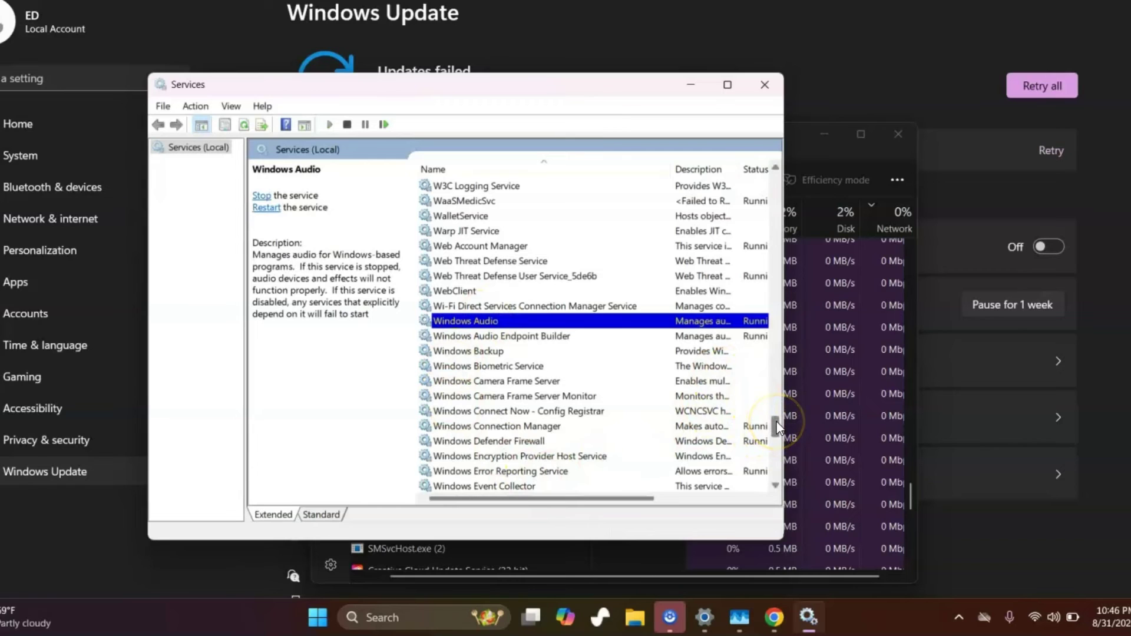
left_click_drag(776, 422, 777, 439)
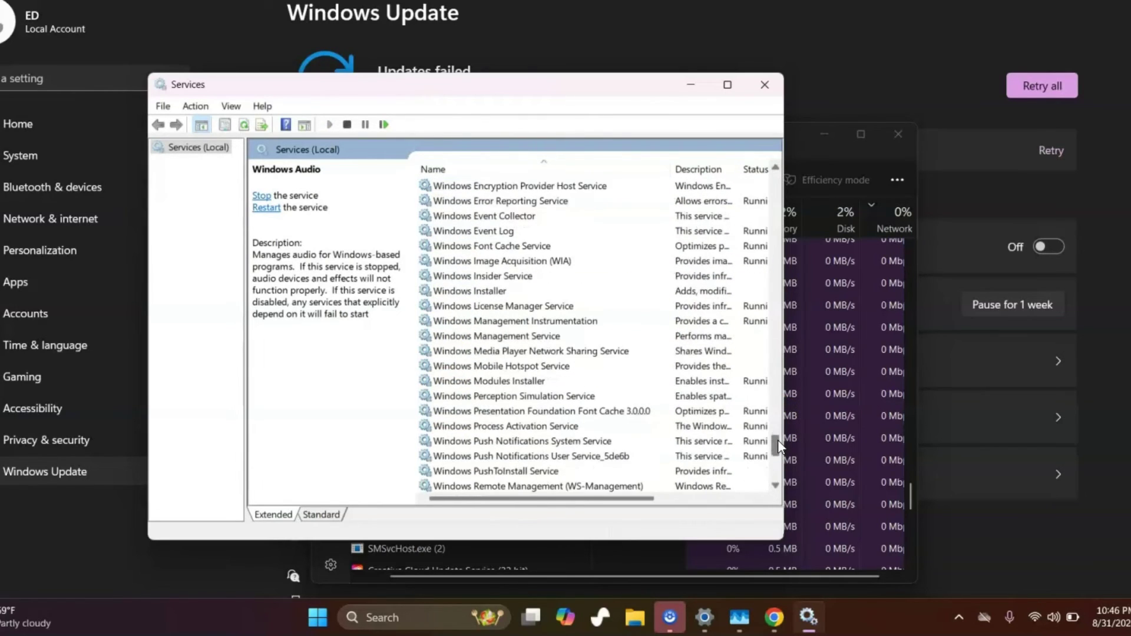
left_click(496, 382)
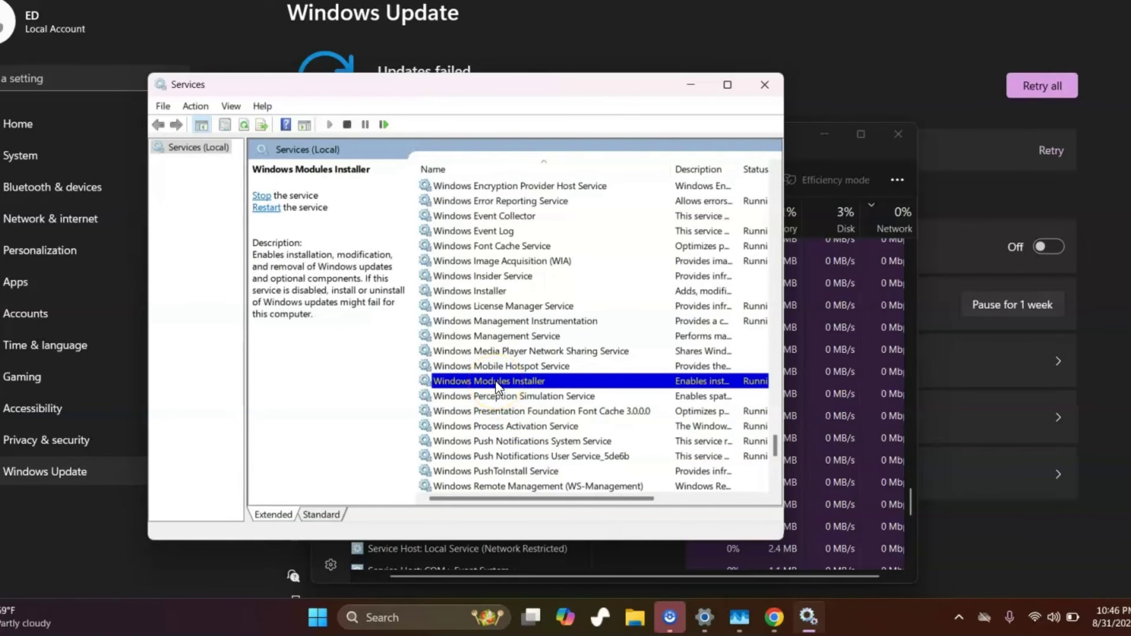
right_click(498, 387)
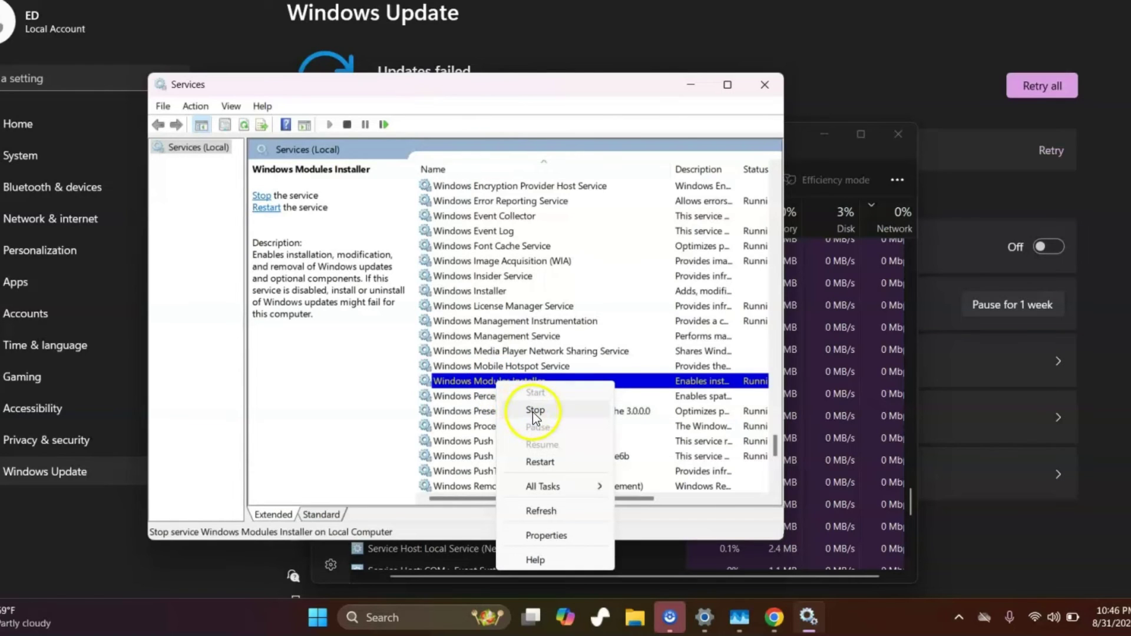
Step: Open Windows Modules Installer properties, keep startup type on Manual, and close the dialog
left_click(536, 534)
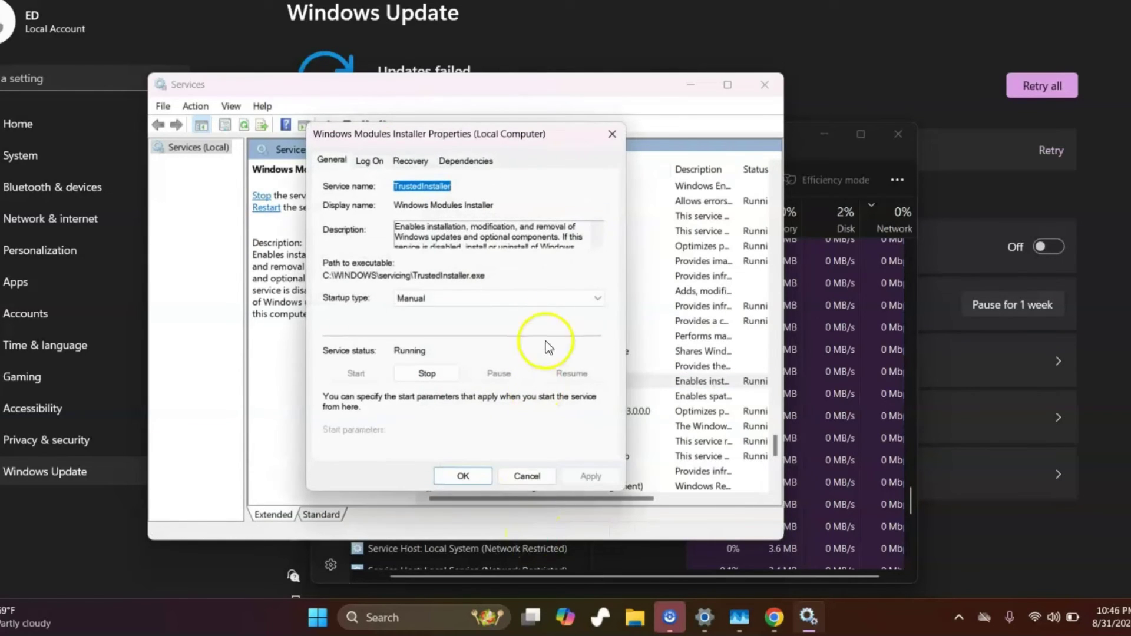
left_click(600, 298)
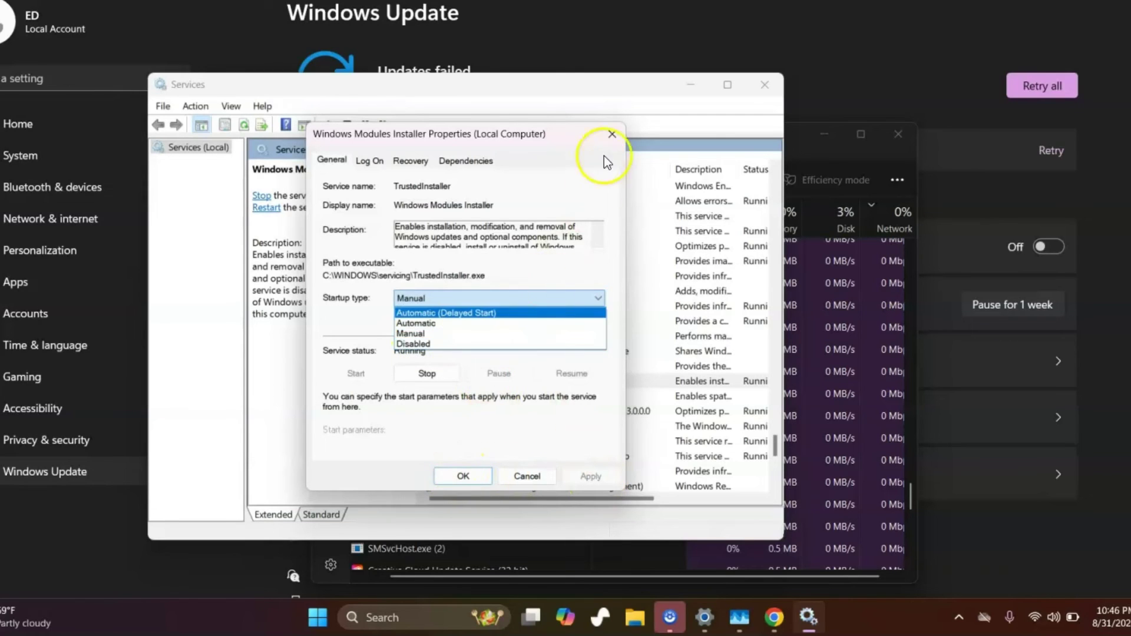
left_click(610, 136)
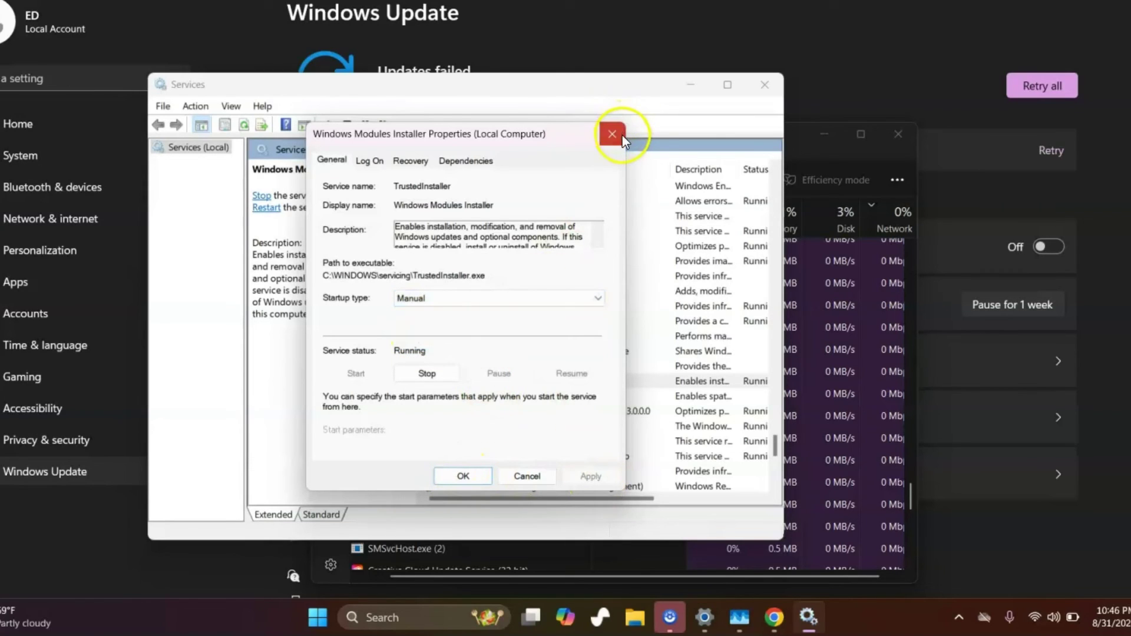
left_click(612, 137)
Step: Close Services, then open Windows Update settings by searching 'wi'
left_click(762, 85)
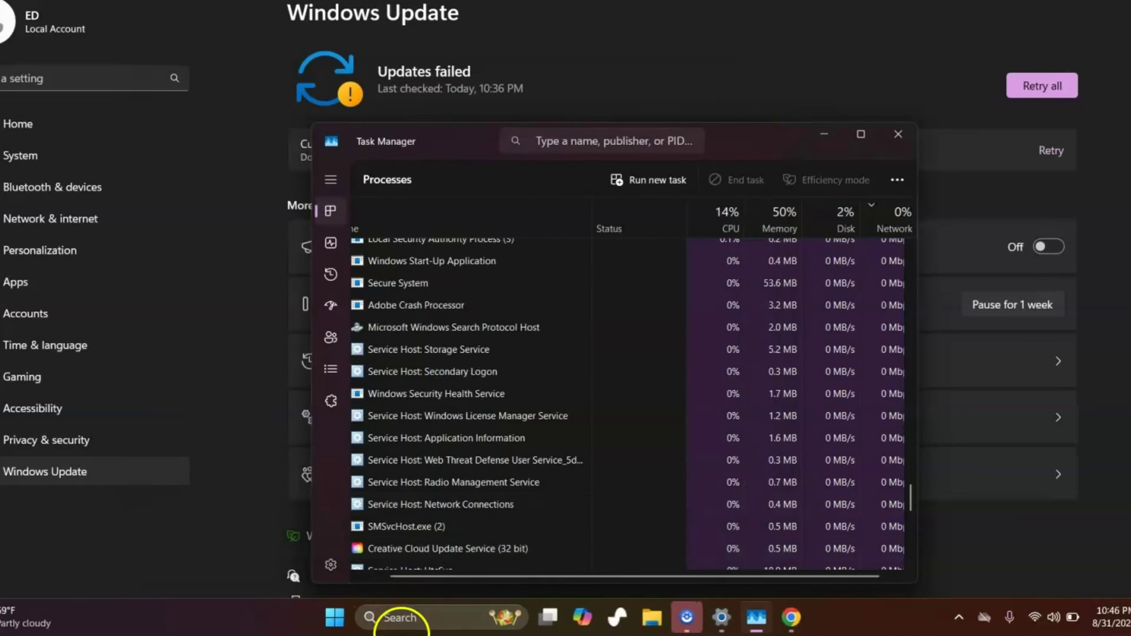
left_click(406, 617)
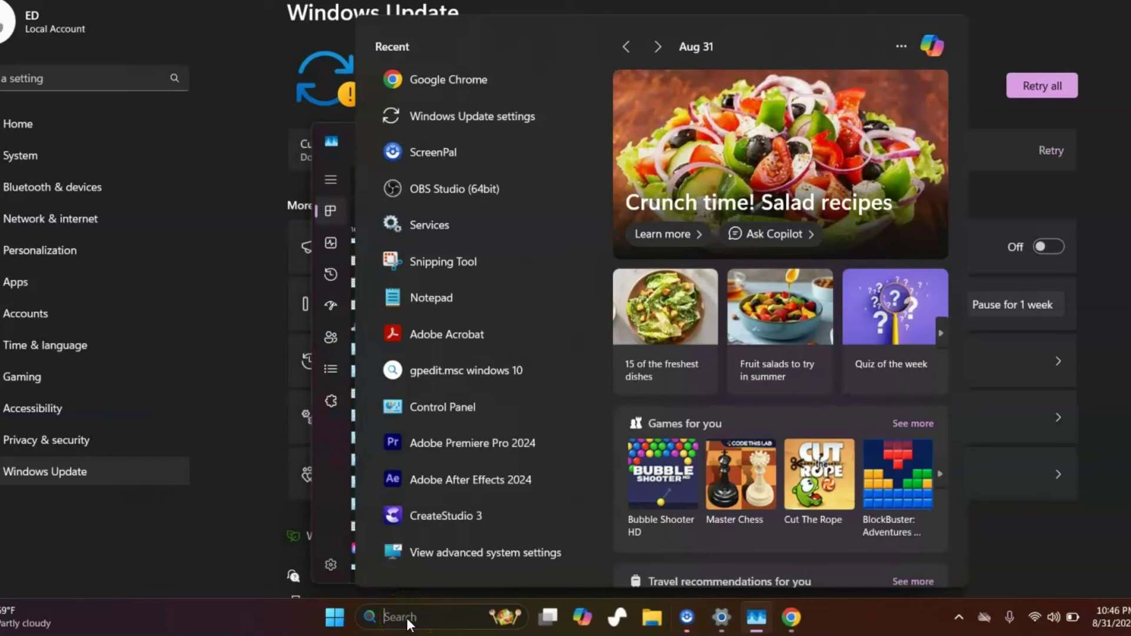
type("wi")
left_click(440, 123)
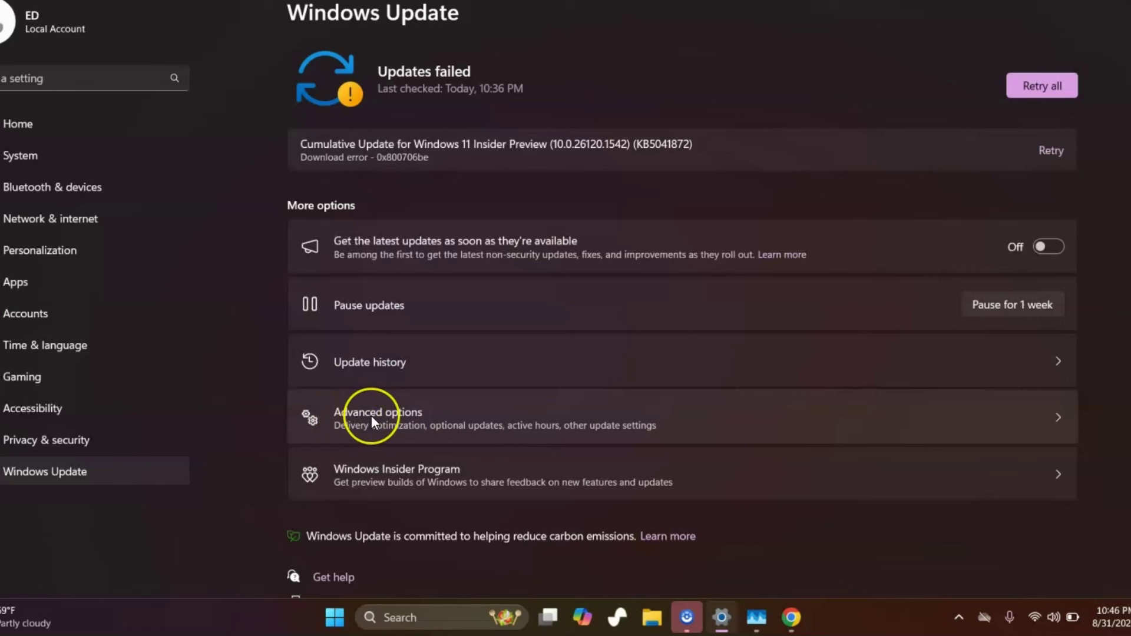
Step: Open Windows Update Advanced options and expand then collapse the active hours (9:00 AM to 3:00 AM)
left_click(371, 415)
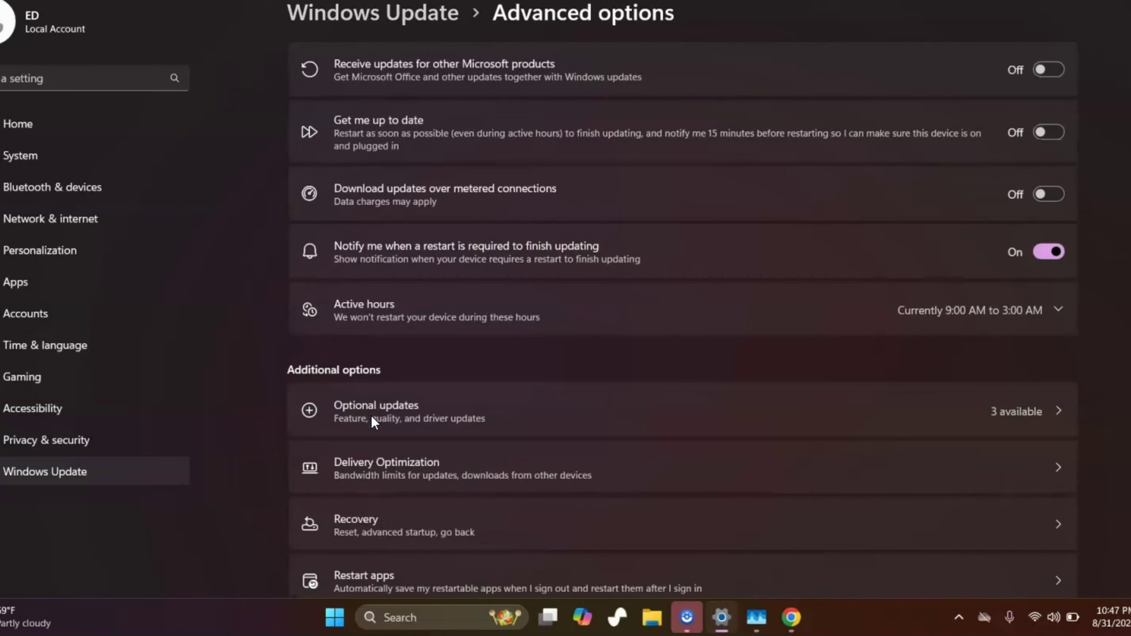
left_click(428, 375)
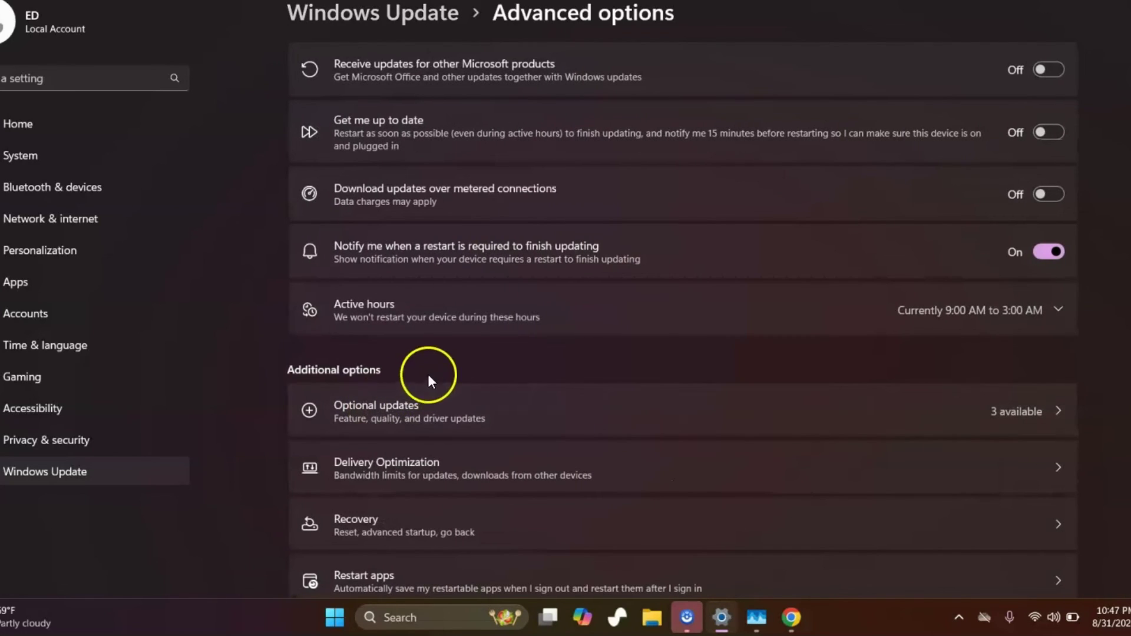
left_click(394, 302)
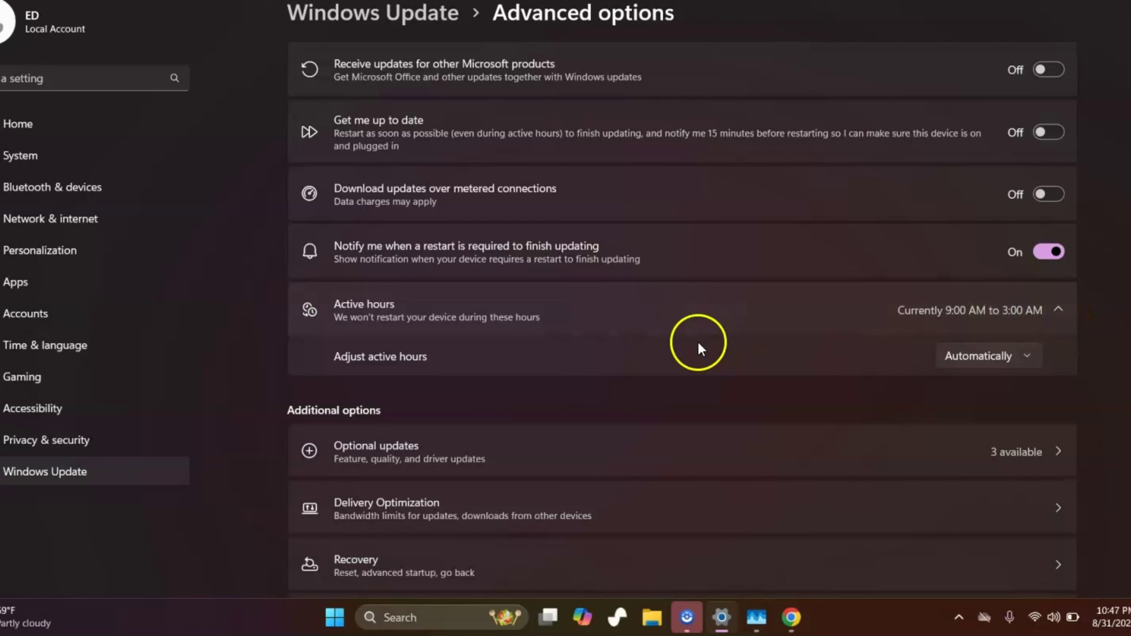
left_click(781, 307)
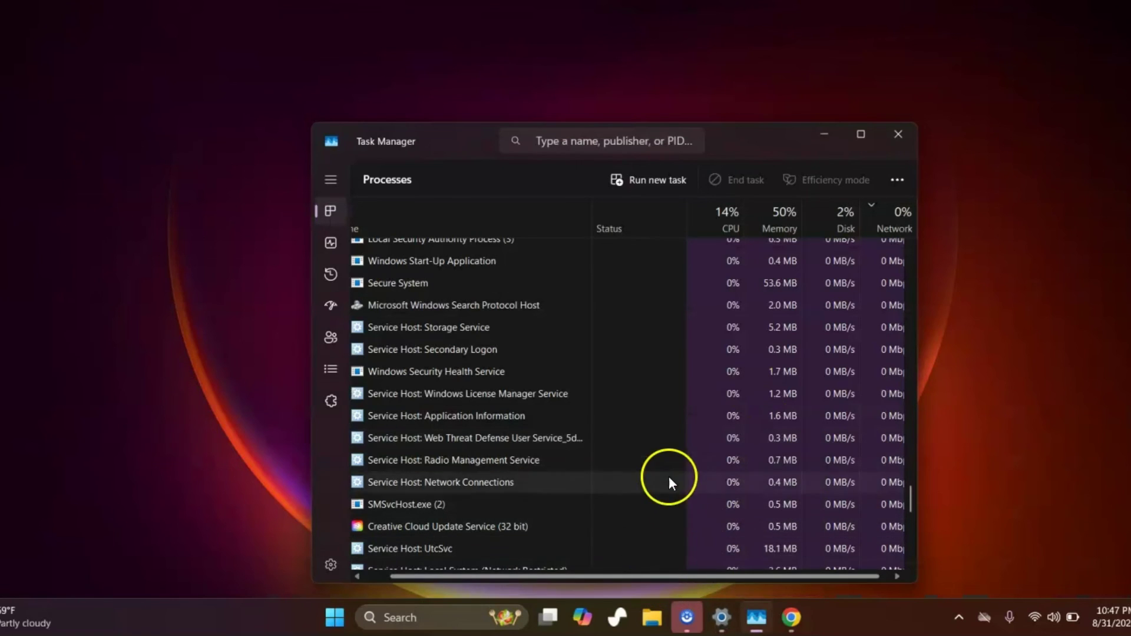
Step: Scroll the Processes list to confirm Windows Modules Installer Worker is gone and CPU is at 13%
scroll(653, 447, "up", 1)
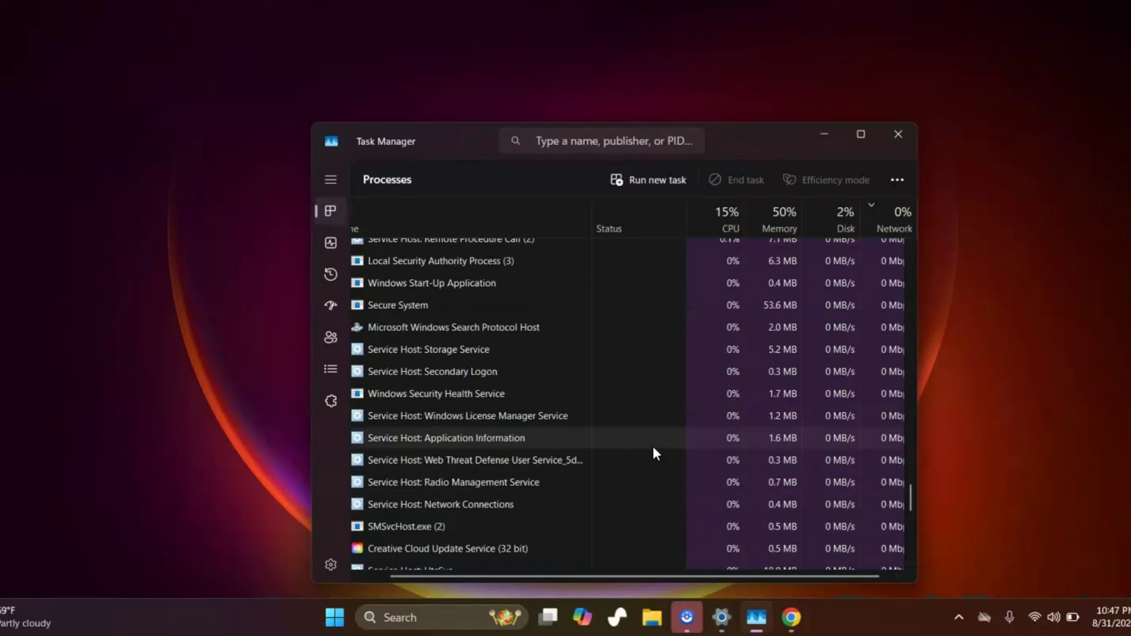
scroll(653, 446, "up", 3)
scroll(652, 446, "up", 2)
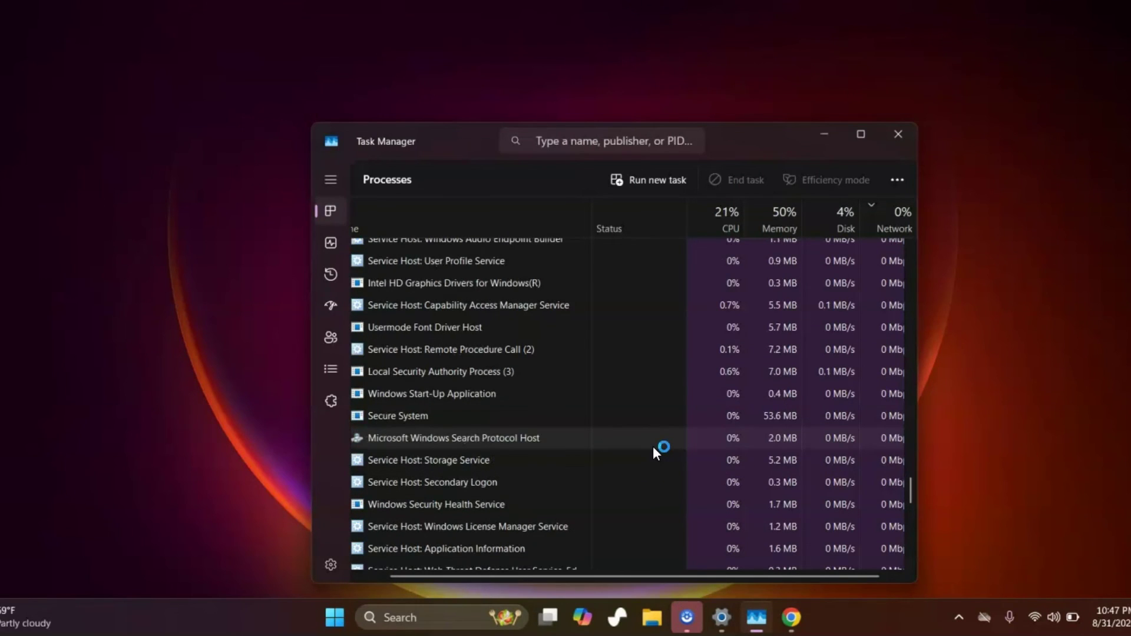
scroll(654, 450, "down", 2)
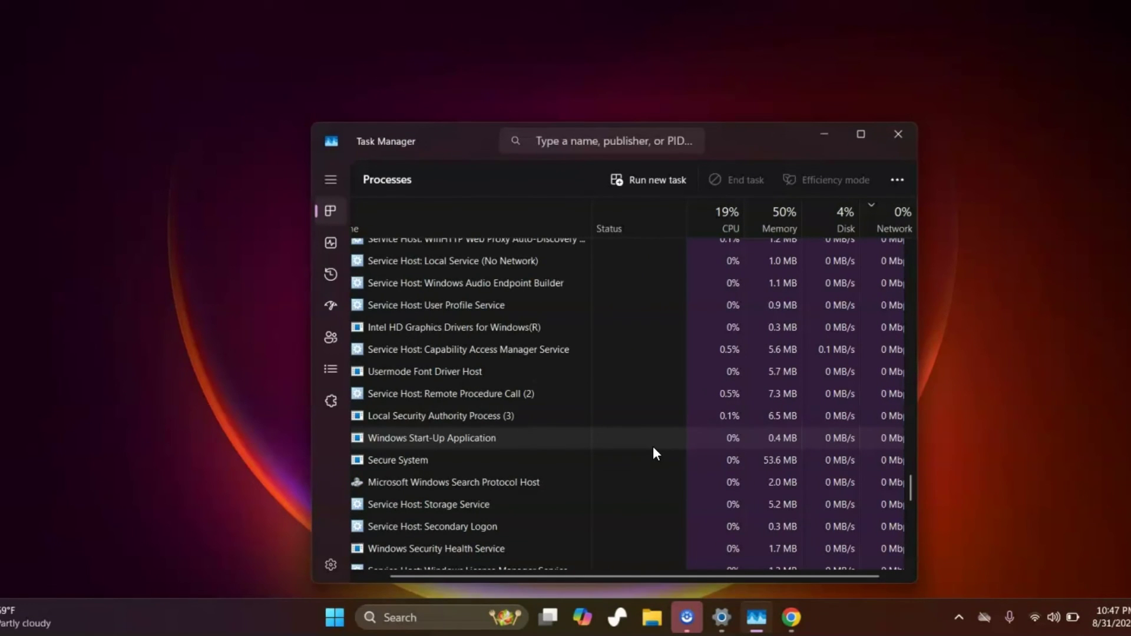
scroll(653, 451, "down", 1)
scroll(653, 452, "down", 1)
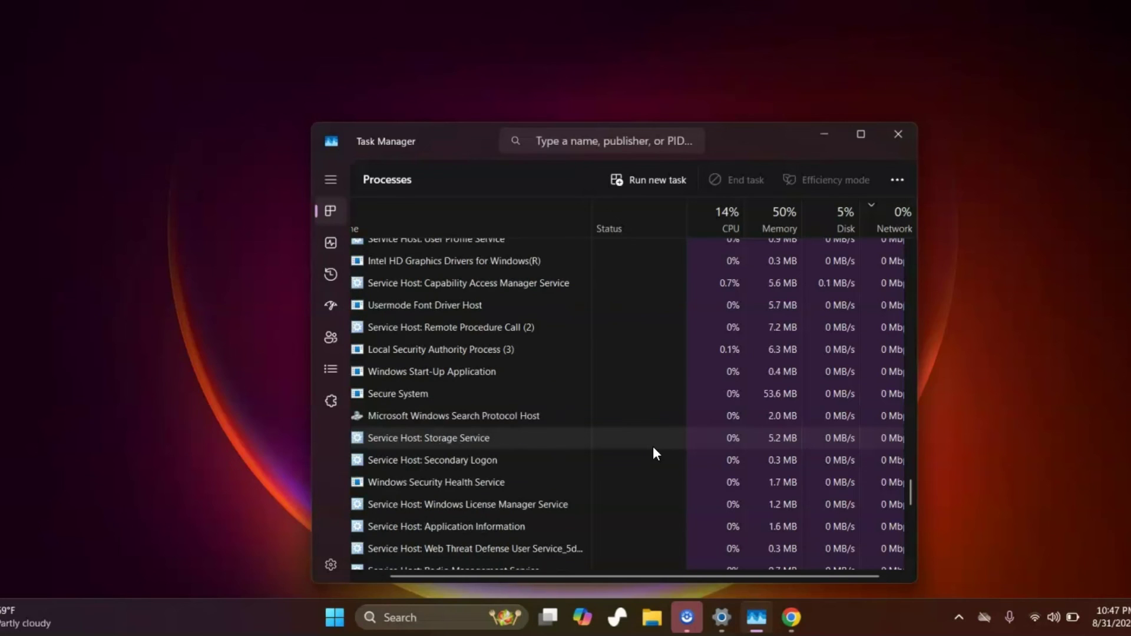
scroll(654, 449, "up", 1)
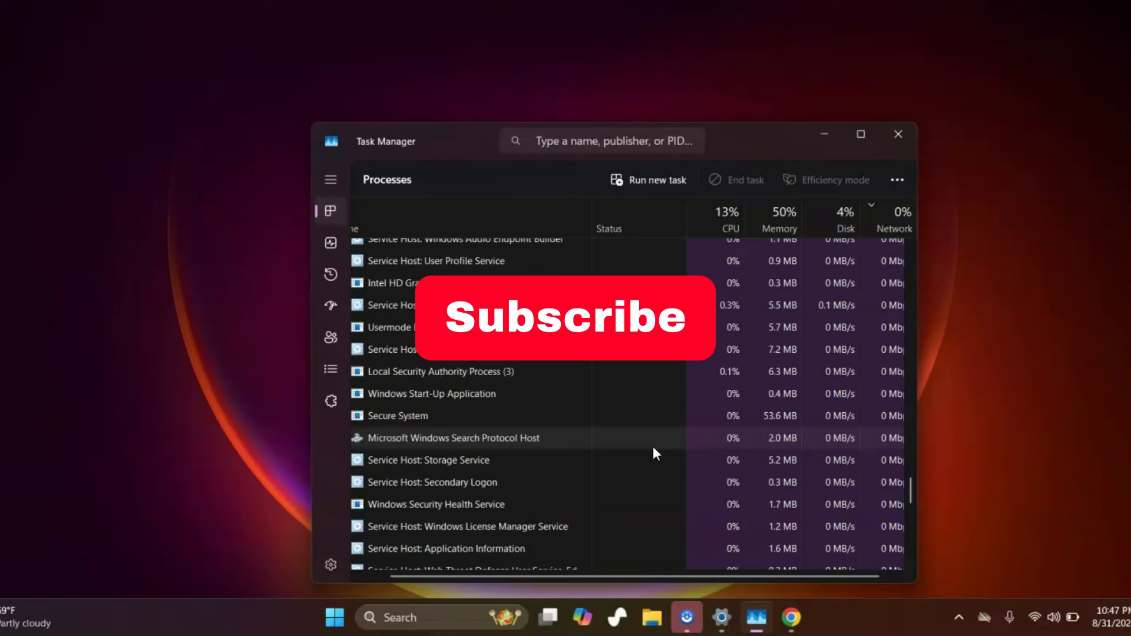